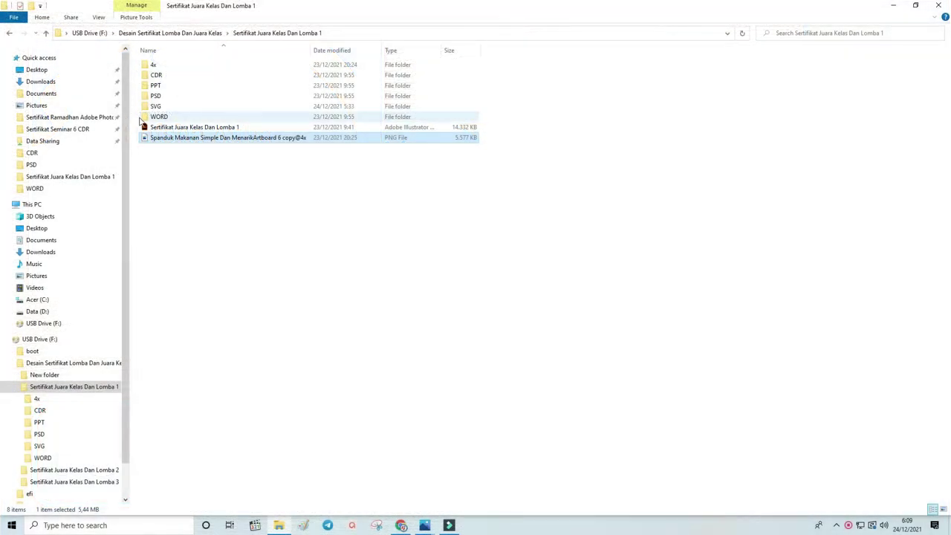
Open the Sertifikat Juara Kelas Dan Lomba 1 .cdr file in CorelDRAW, then browse into the PSD folder.
double_click(157, 76)
click(162, 78)
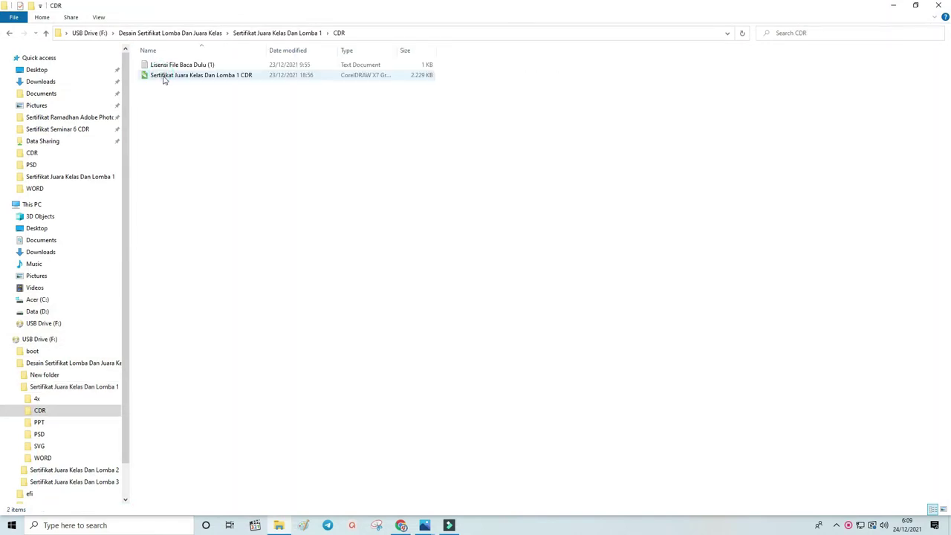
right_click(164, 76)
click(179, 83)
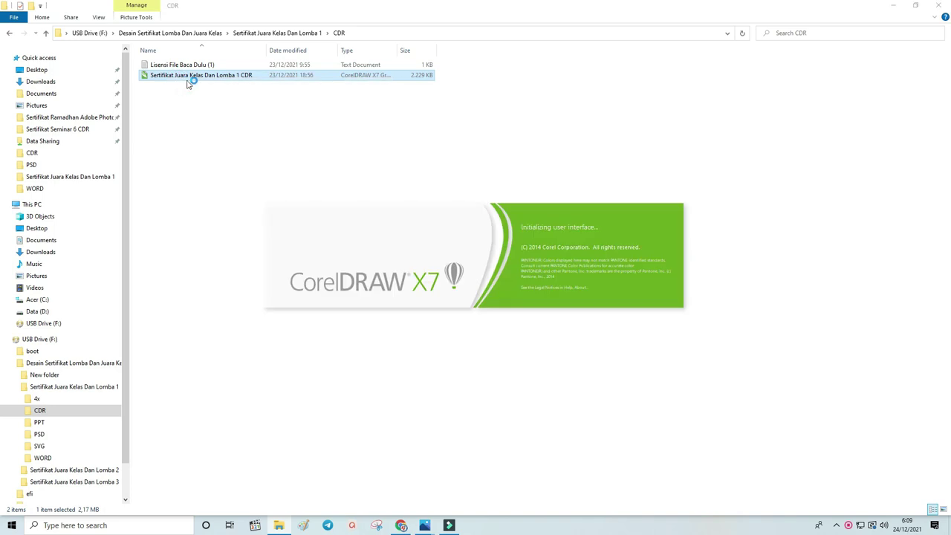
click(276, 33)
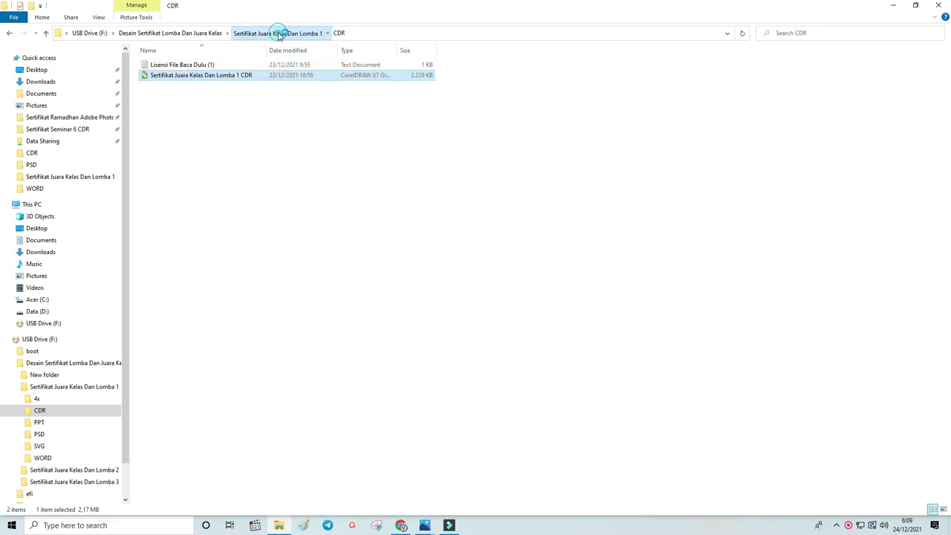
double_click(162, 95)
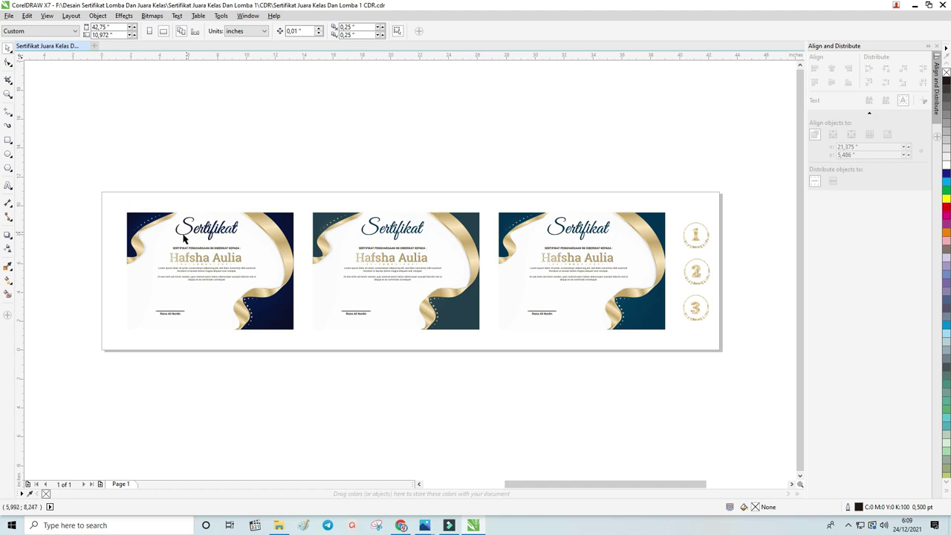
Zoom in on the three certificate designs and move them all below the page.
key(z)
drag(102, 185, 725, 357)
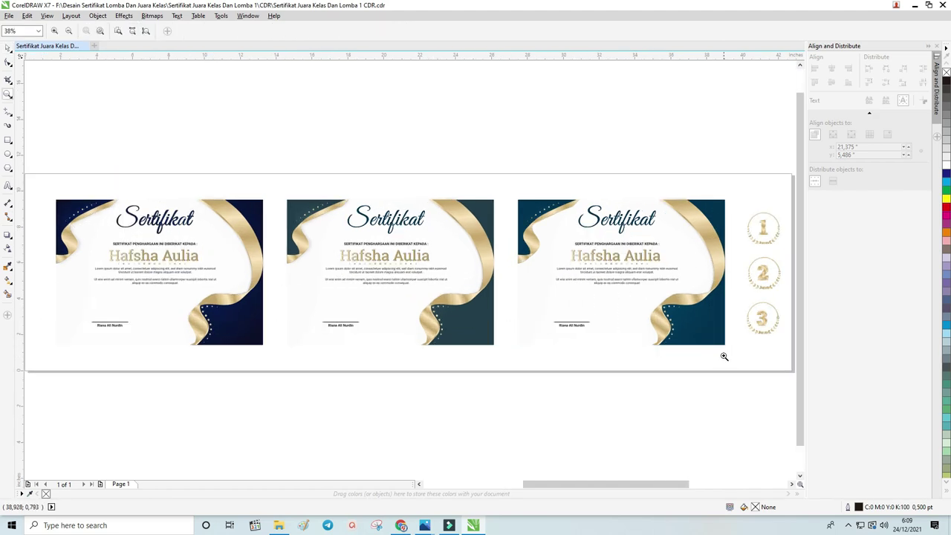
click(7, 49)
scroll(285, 176, down, 2)
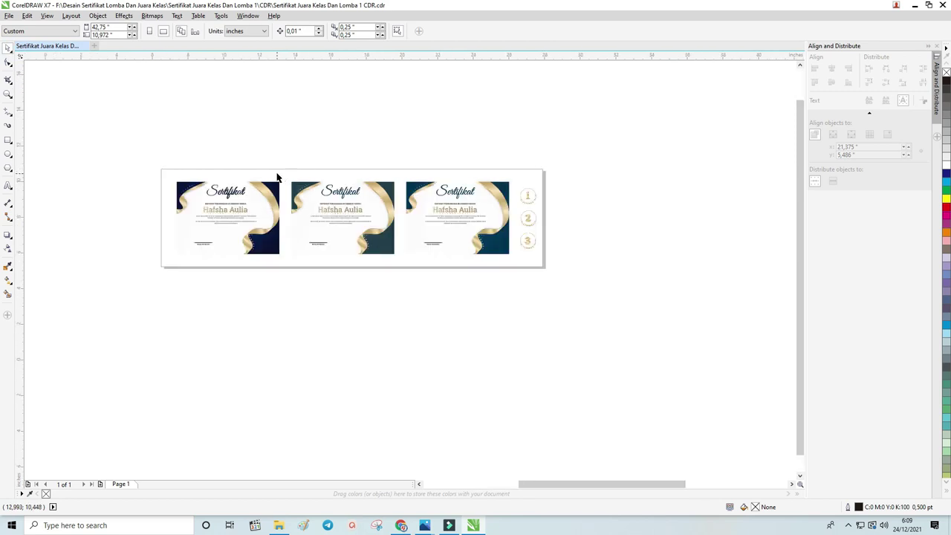
scroll(277, 176, up, 2)
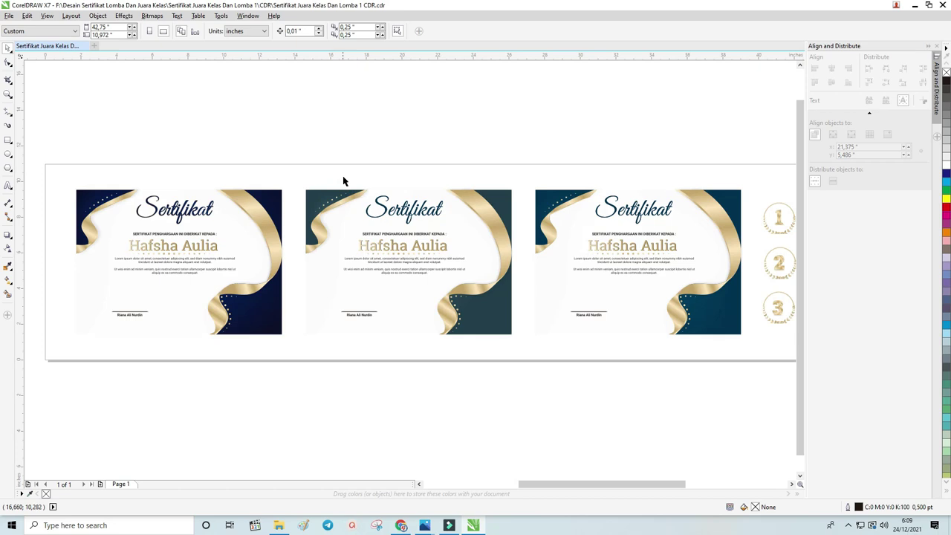
scroll(279, 193, down, 2)
drag(134, 153, 537, 304)
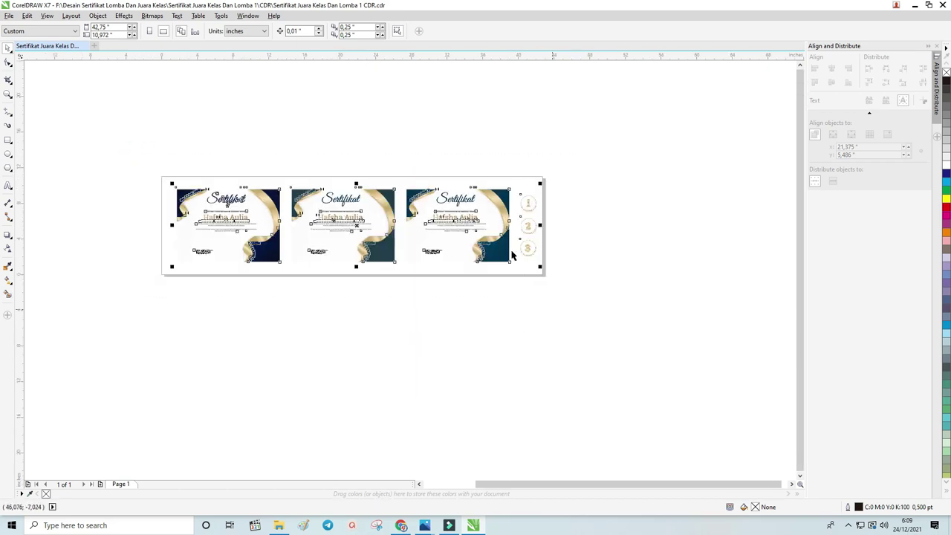
drag(524, 208, 514, 364)
click(537, 313)
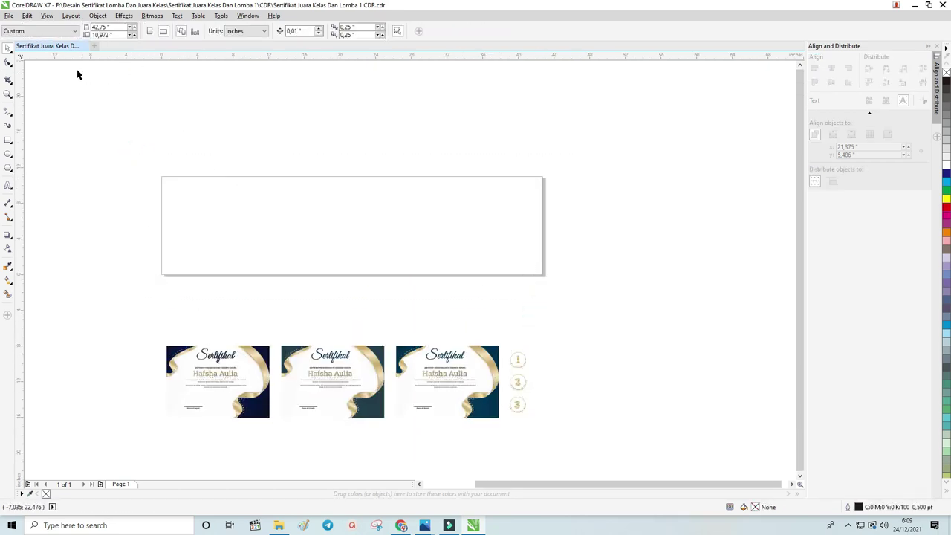
click(59, 31)
Make the page A4 landscape, then group the navy certificate and centre it on the page.
click(30, 52)
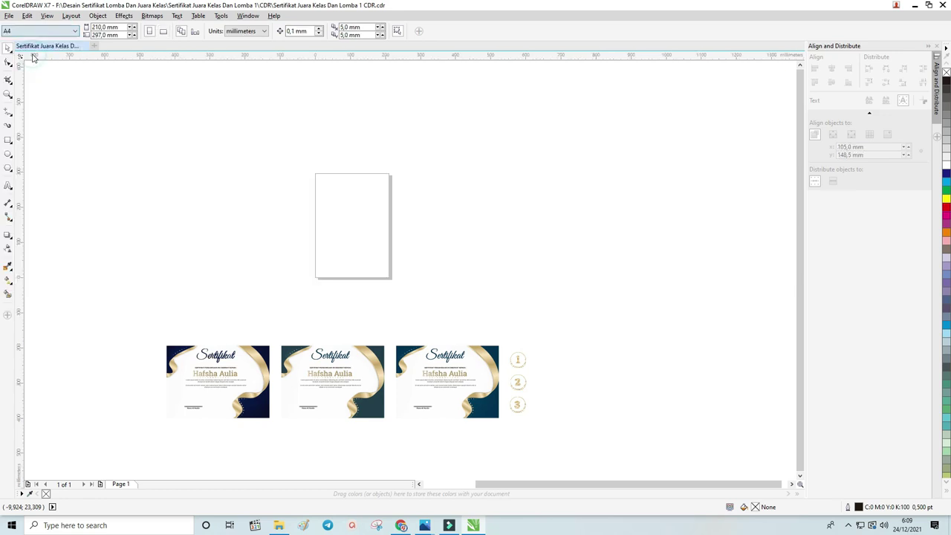
click(163, 32)
drag(129, 311, 272, 435)
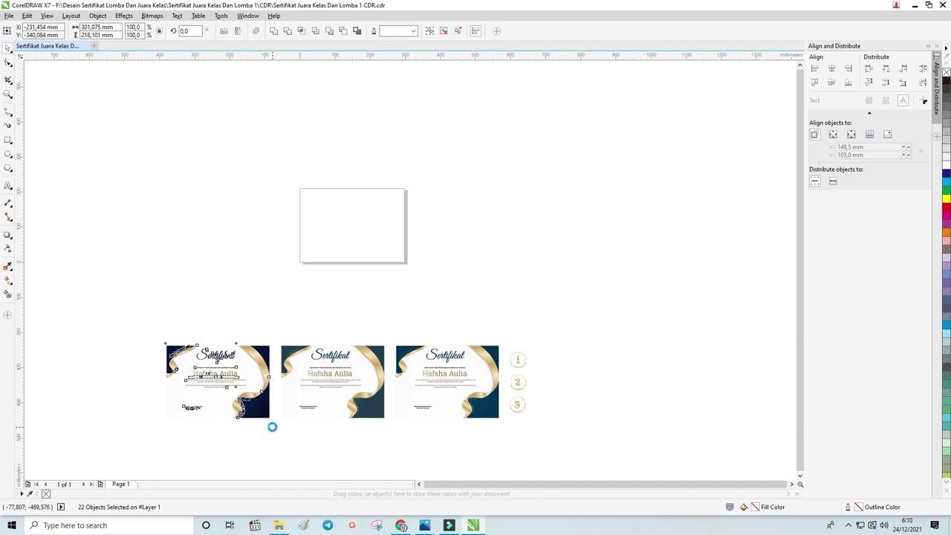
key(ctrl+g)
key(p)
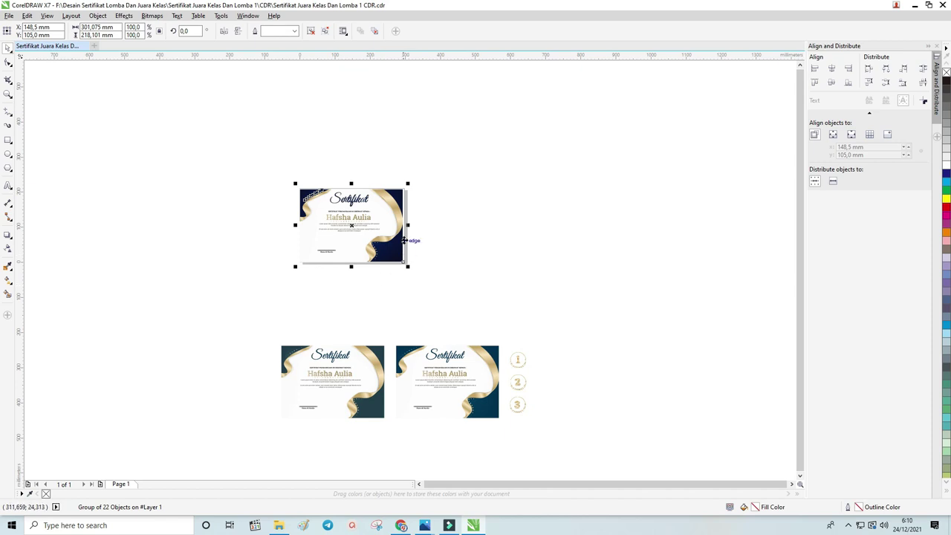
Zoom in until the centred navy certificate fills the view.
key(z)
drag(281, 168, 443, 279)
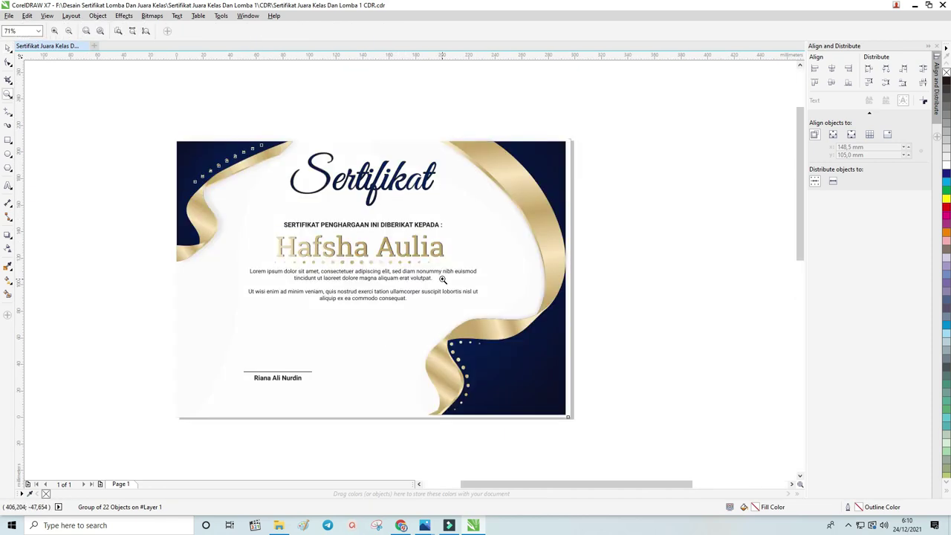
mouse_move(153, 96)
mouse_down()
mouse_move(647, 382)
mouse_move(694, 436)
mouse_up()
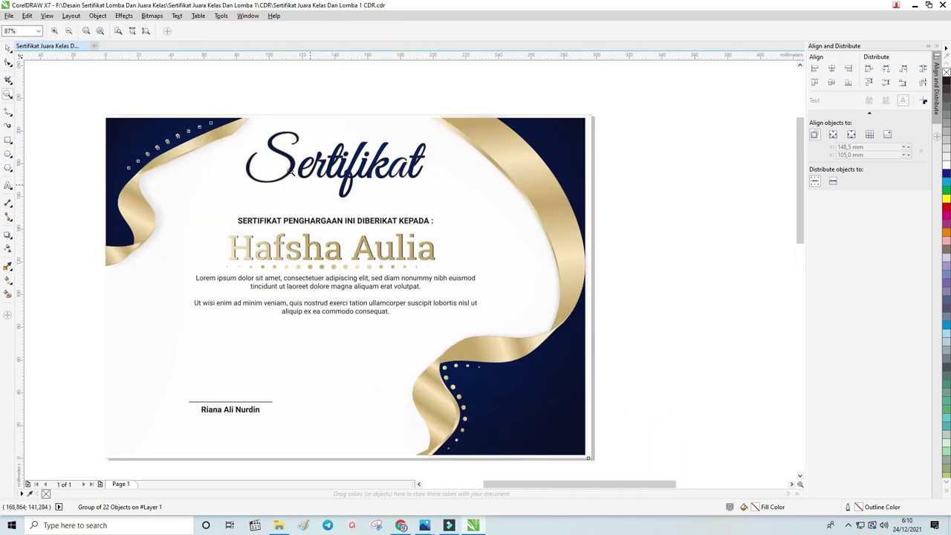
Drag the grouped navy certificate slightly to the right on the page.
click(9, 48)
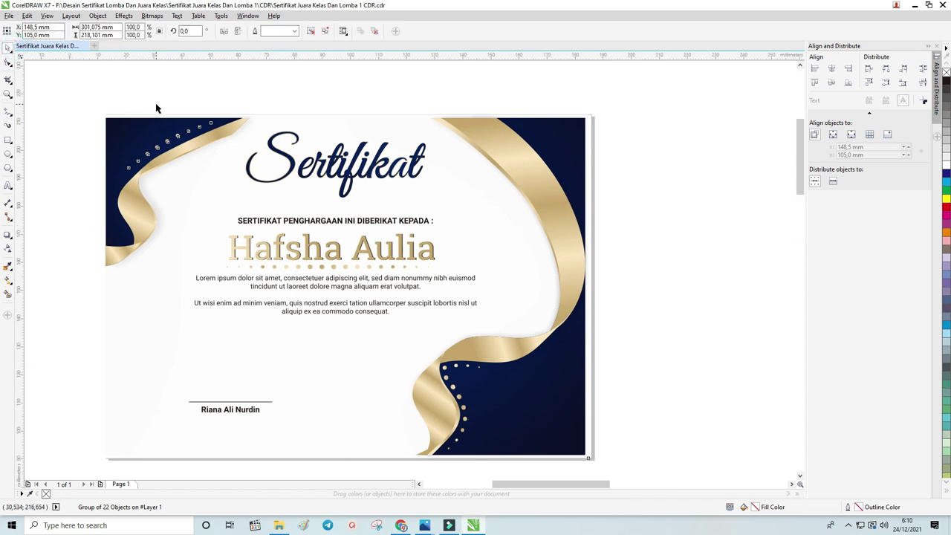
scroll(146, 112, up, 3)
scroll(118, 129, down, 2)
scroll(149, 127, down, 1)
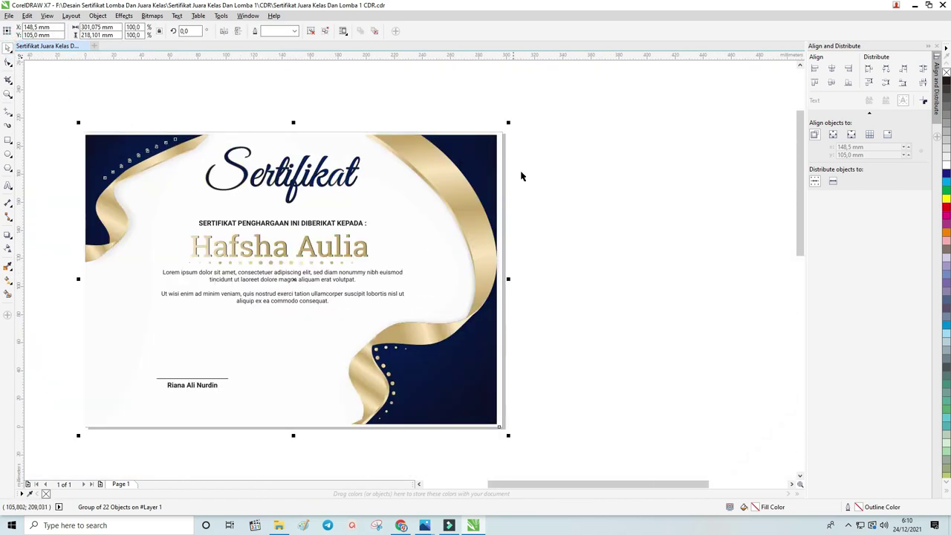
scroll(471, 133, up, 1)
scroll(519, 144, up, 1)
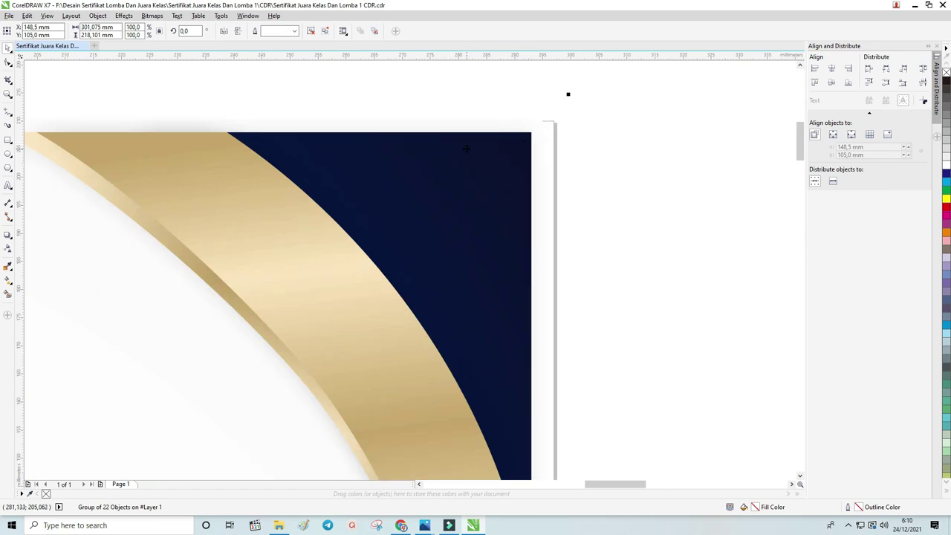
scroll(467, 148, down, 2)
scroll(467, 149, down, 2)
scroll(466, 151, down, 2)
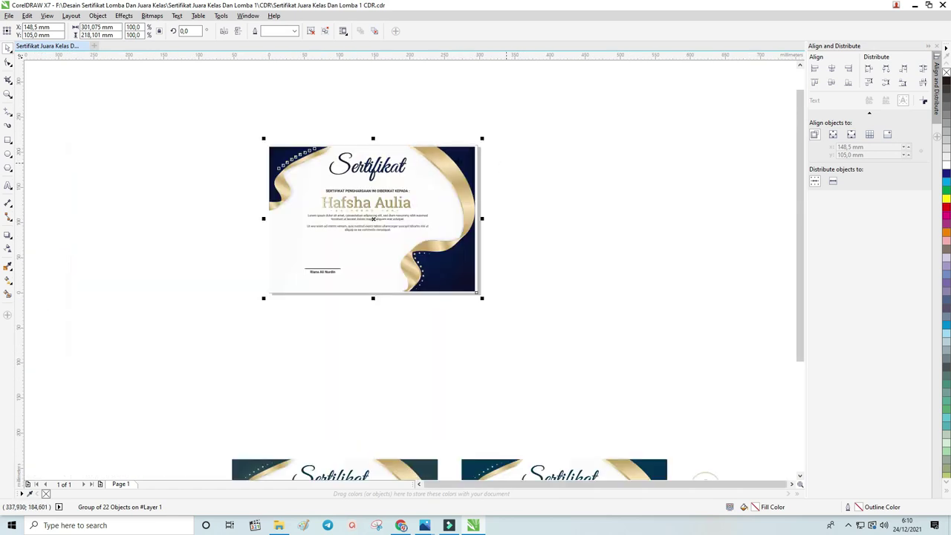
scroll(297, 160, up, 2)
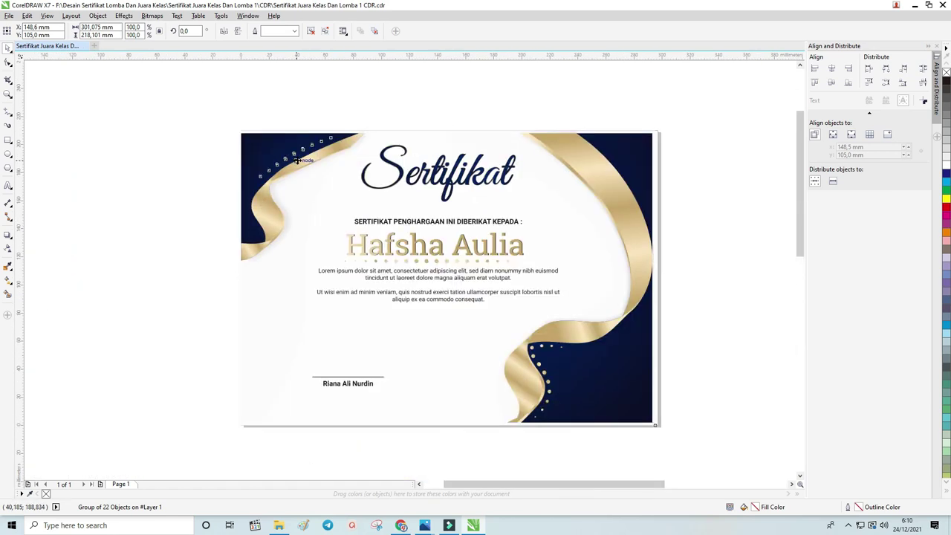
drag(296, 160, 299, 160)
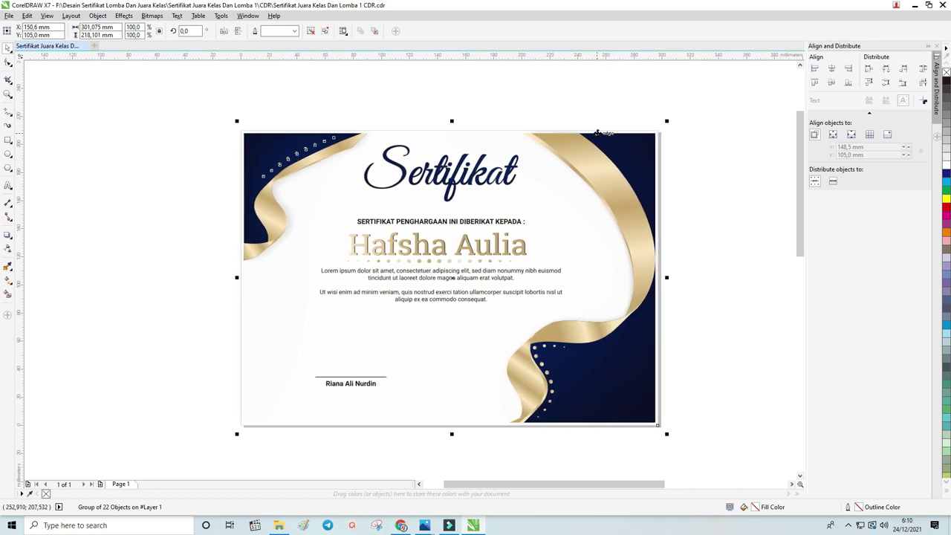
Nudge the certificate right twice by 0.1 mm so it sits at X 150.8 mm.
scroll(597, 133, up, 3)
scroll(604, 131, down, 3)
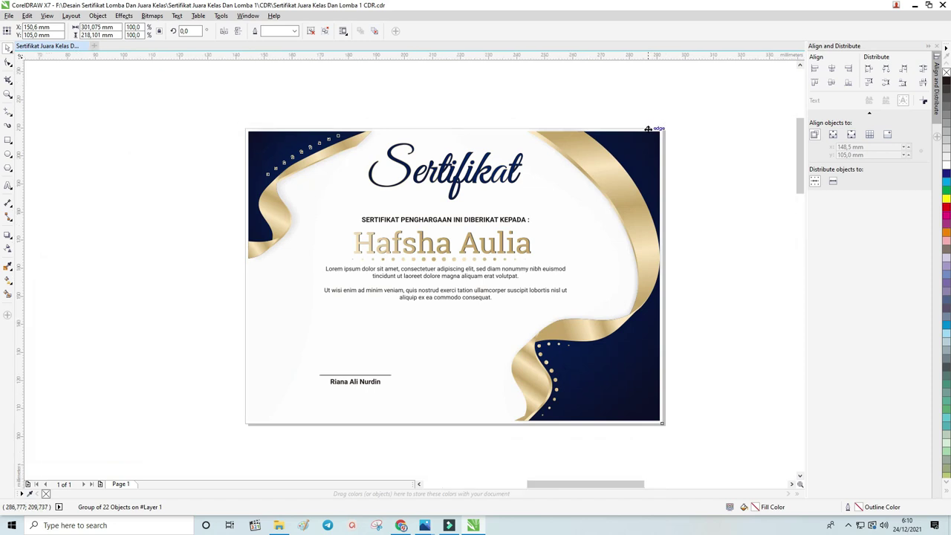
scroll(658, 134, up, 2)
scroll(658, 136, up, 1)
key(Right)
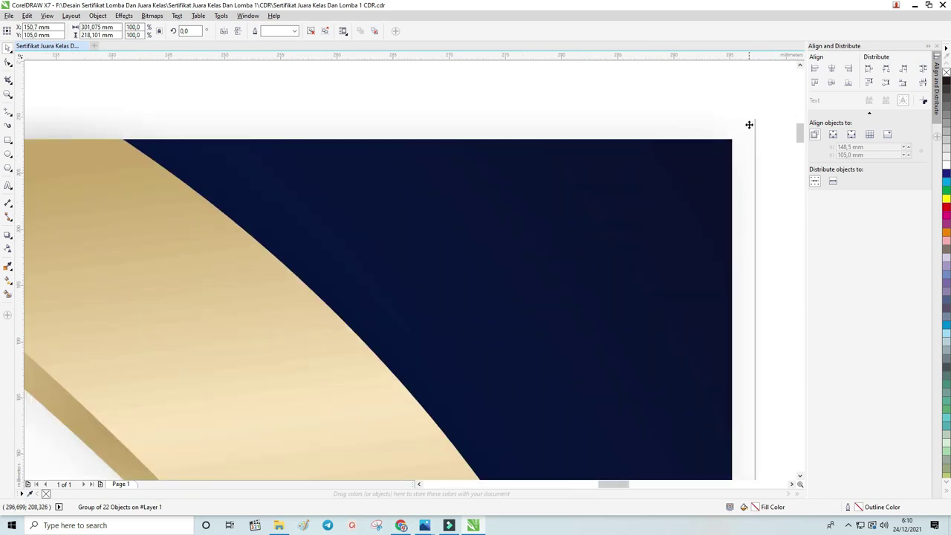
key(Right)
scroll(740, 135, down, 3)
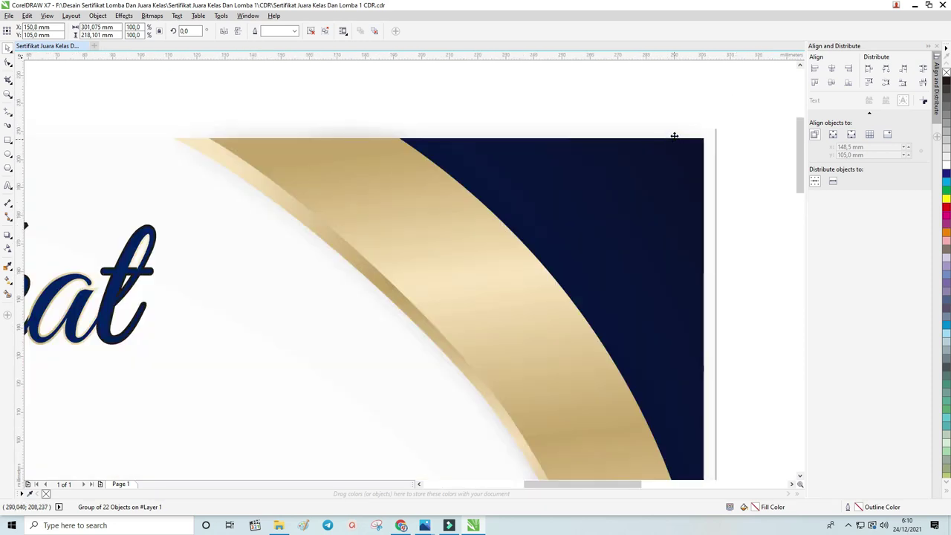
scroll(394, 221, down, 1)
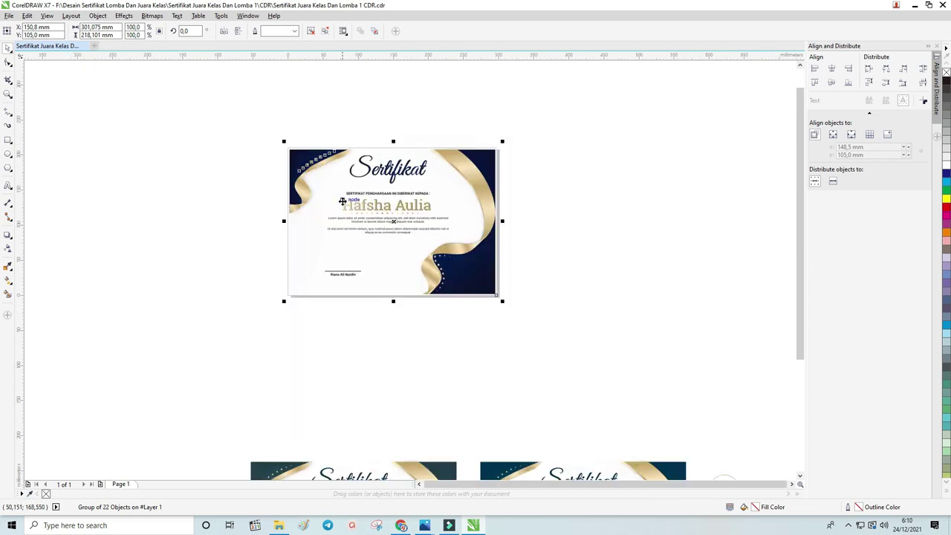
scroll(374, 217, up, 2)
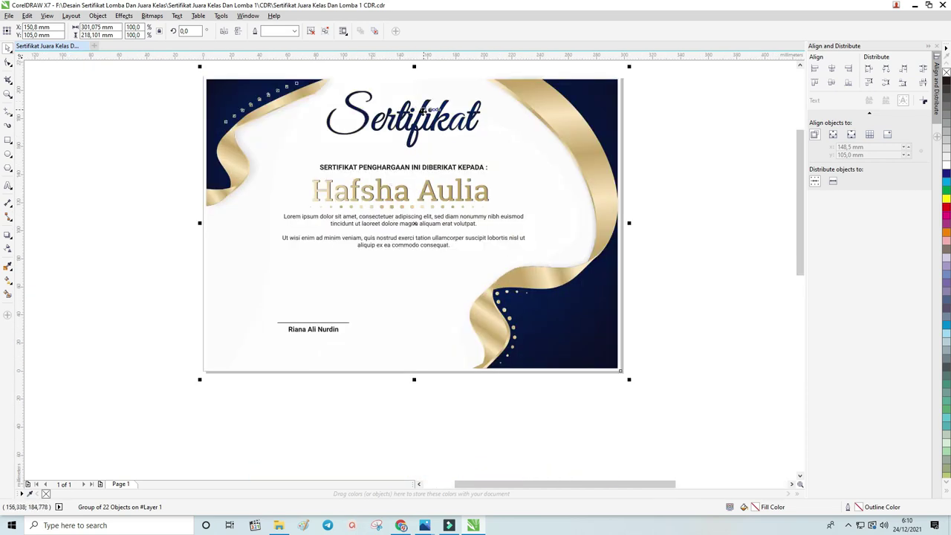
scroll(800, 195, up, 1)
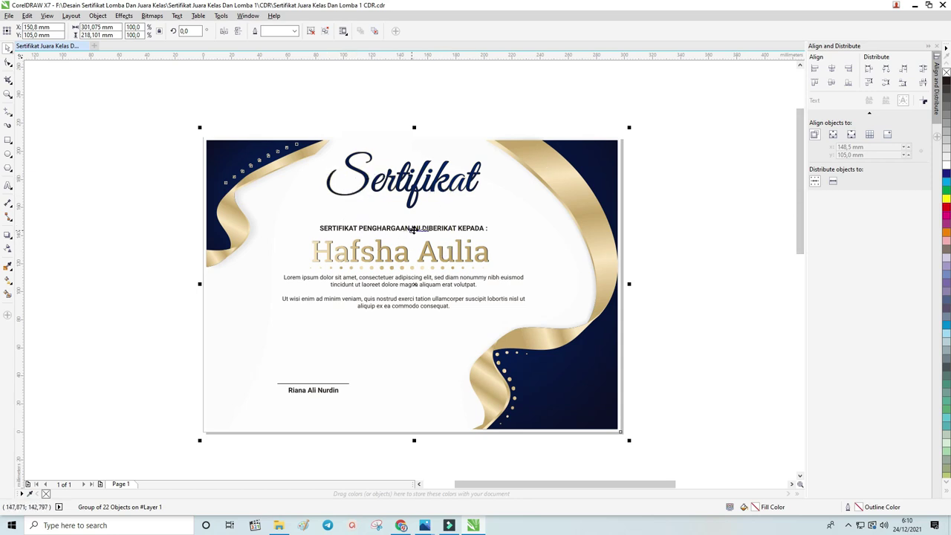
scroll(398, 175, up, 4)
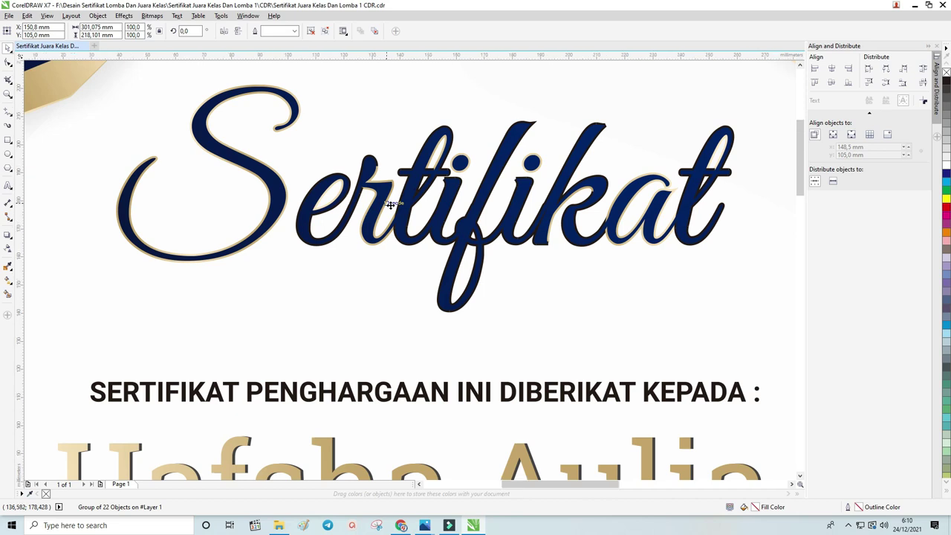
scroll(390, 204, down, 2)
scroll(388, 205, down, 2)
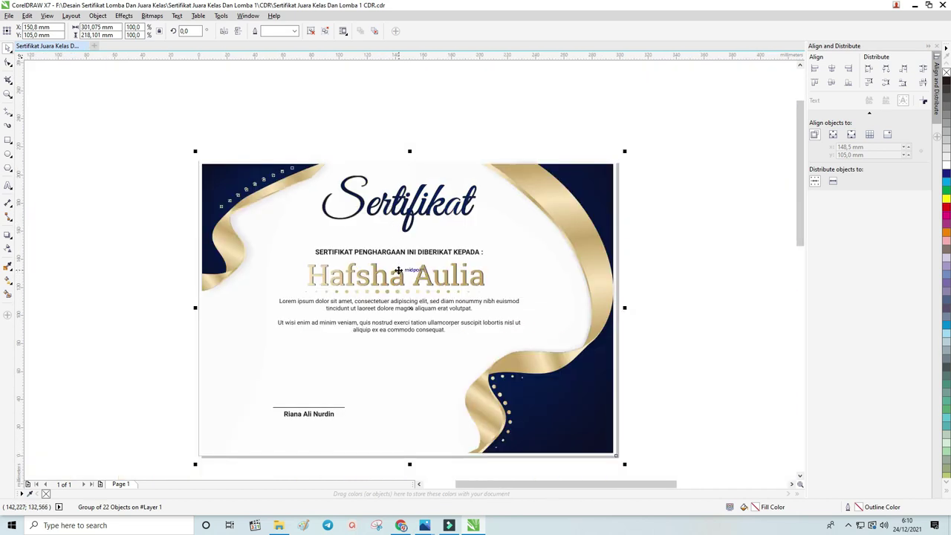
Ungroup all the certificate artwork into separate objects.
right_click(347, 254)
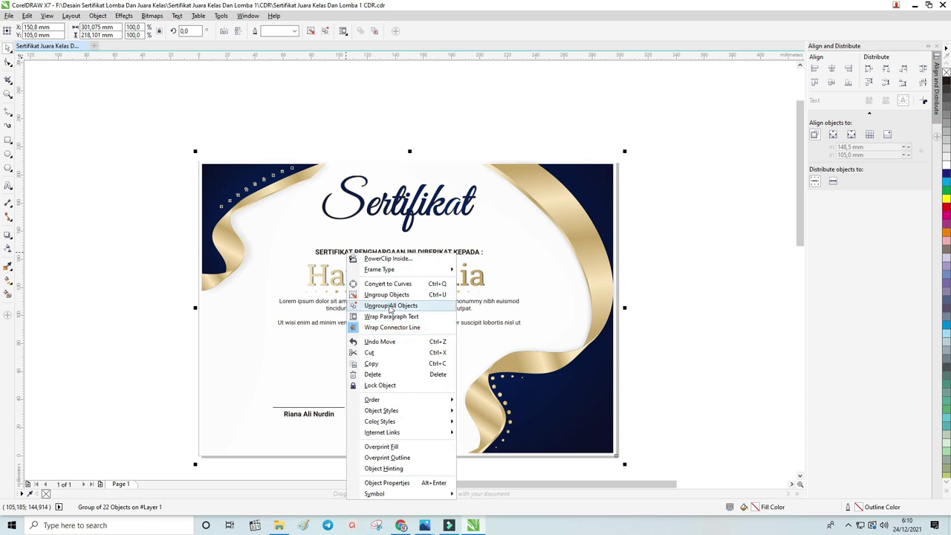
click(391, 307)
click(675, 272)
scroll(412, 301, up, 2)
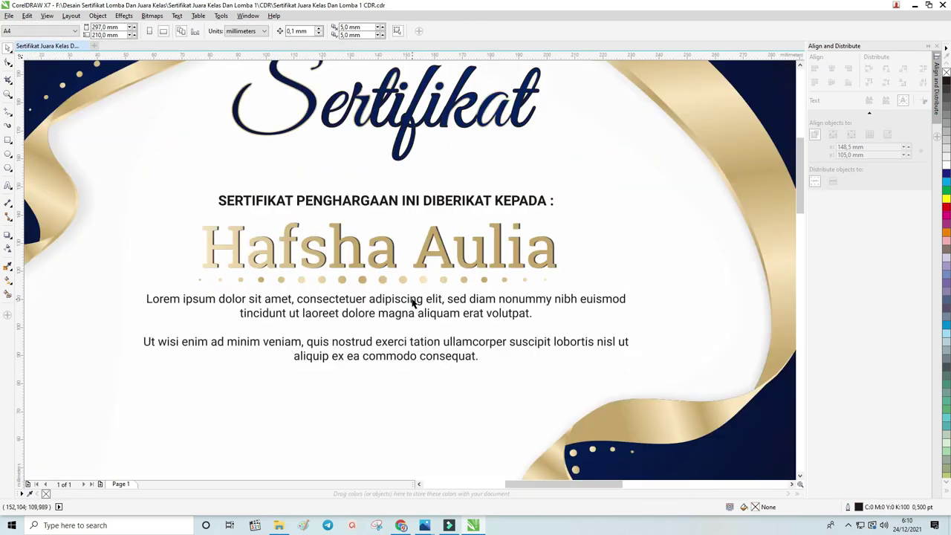
click(414, 302)
scroll(416, 301, up, 2)
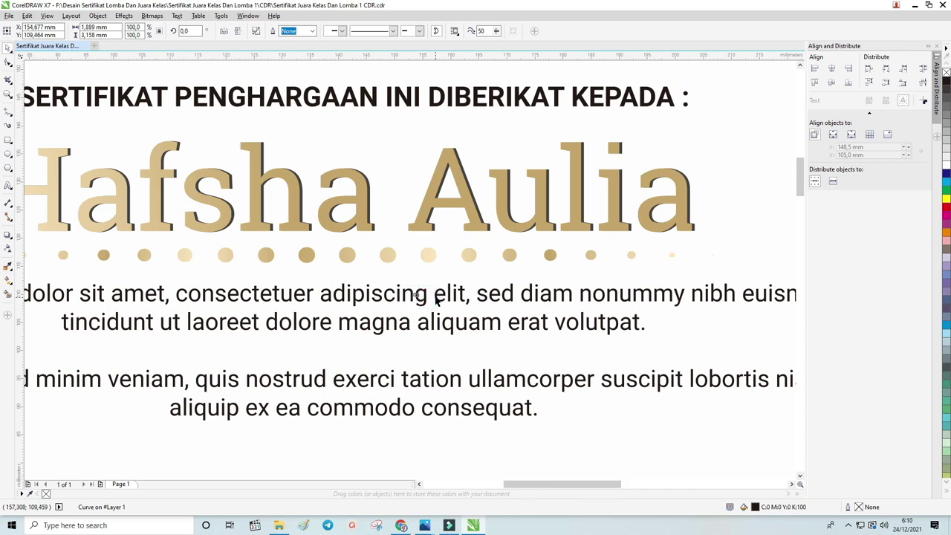
scroll(437, 299, down, 3)
scroll(416, 311, up, 1)
Delete the Lorem ipsum body paragraphs.
drag(159, 265, 569, 333)
click(679, 346)
drag(714, 344, 296, 276)
key(Delete)
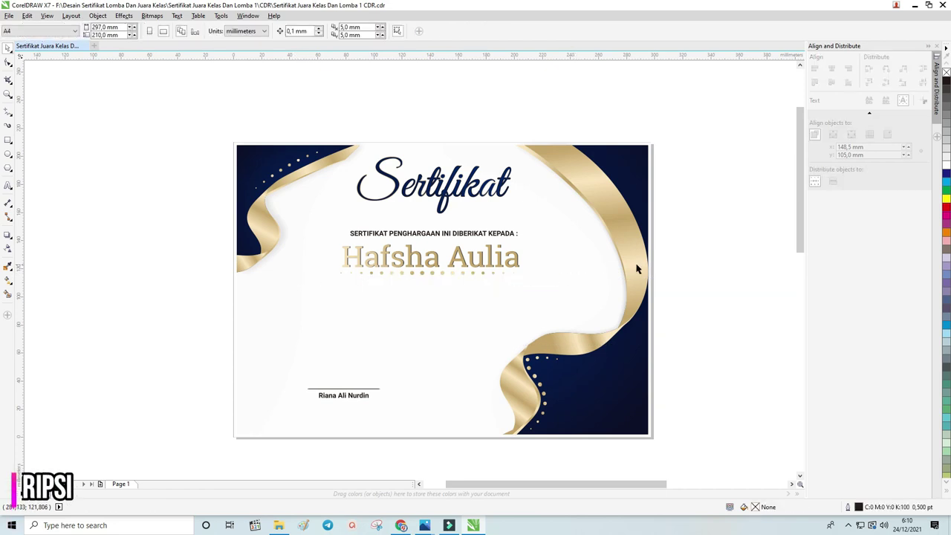
Delete the award line and the recipient name, leaving the Sertifikat heading.
drag(673, 269, 300, 255)
drag(220, 234, 550, 280)
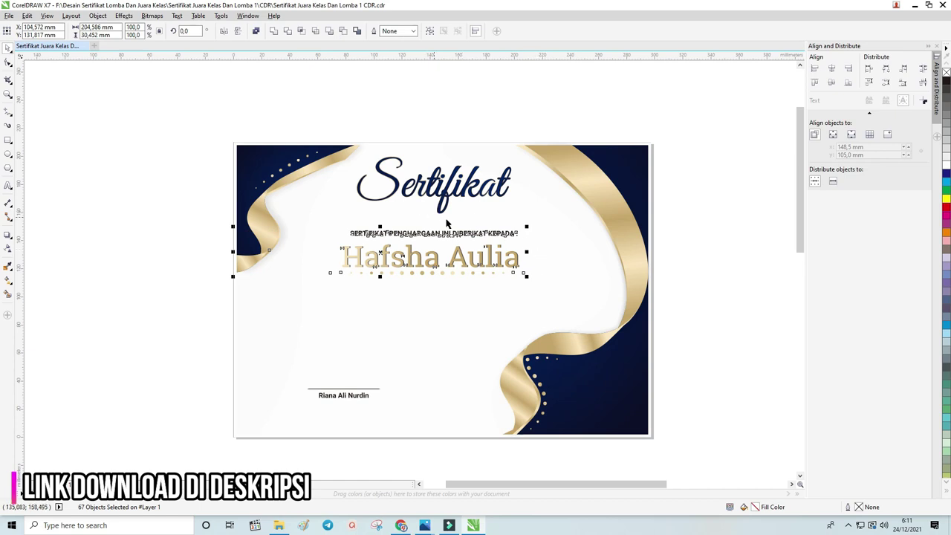
key(Delete)
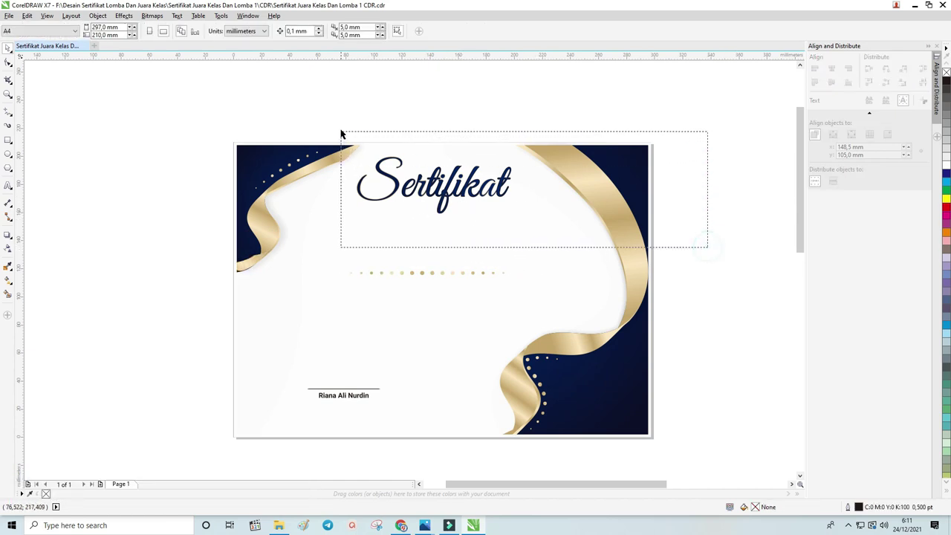
drag(693, 253, 341, 133)
scroll(377, 185, up, 2)
scroll(383, 201, down, 2)
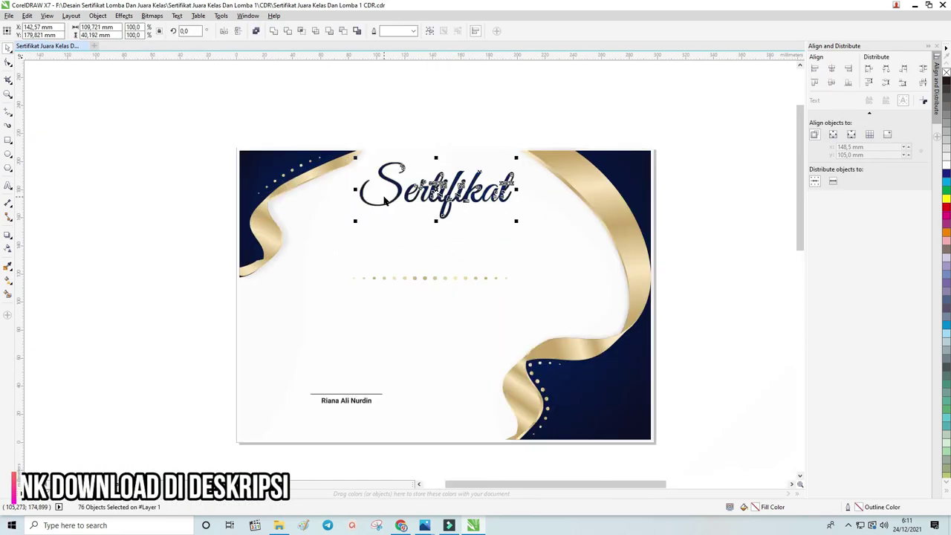
click(416, 110)
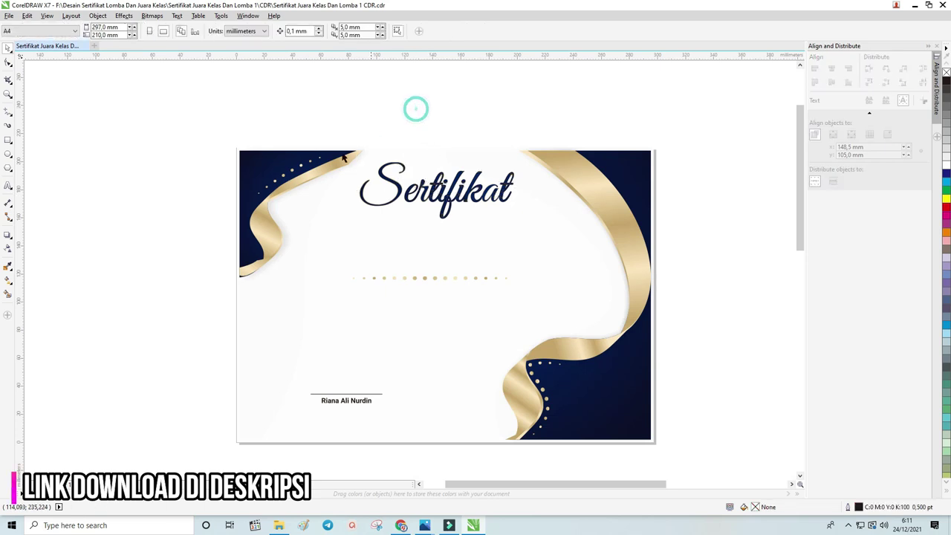
Add the text 'Sertifikat' above the certificate heading.
click(8, 186)
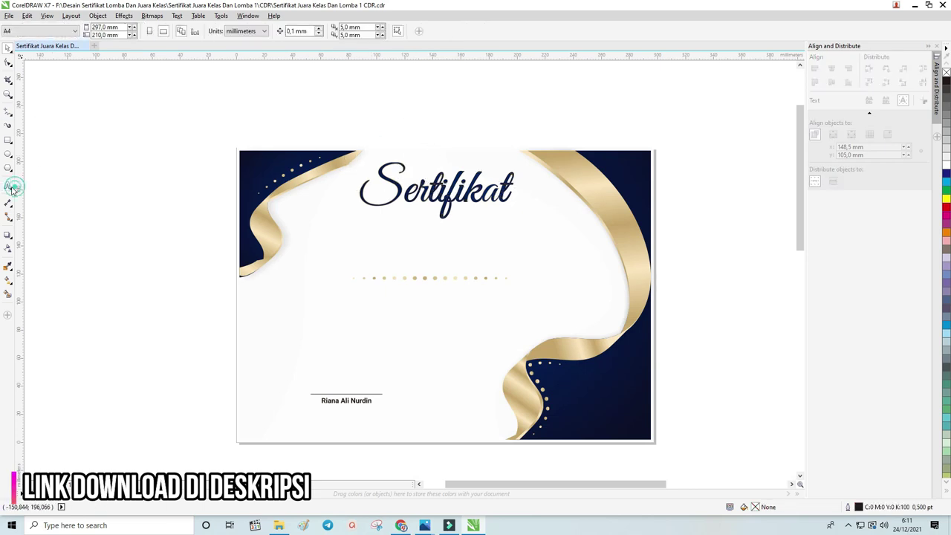
click(388, 138)
text(ER)
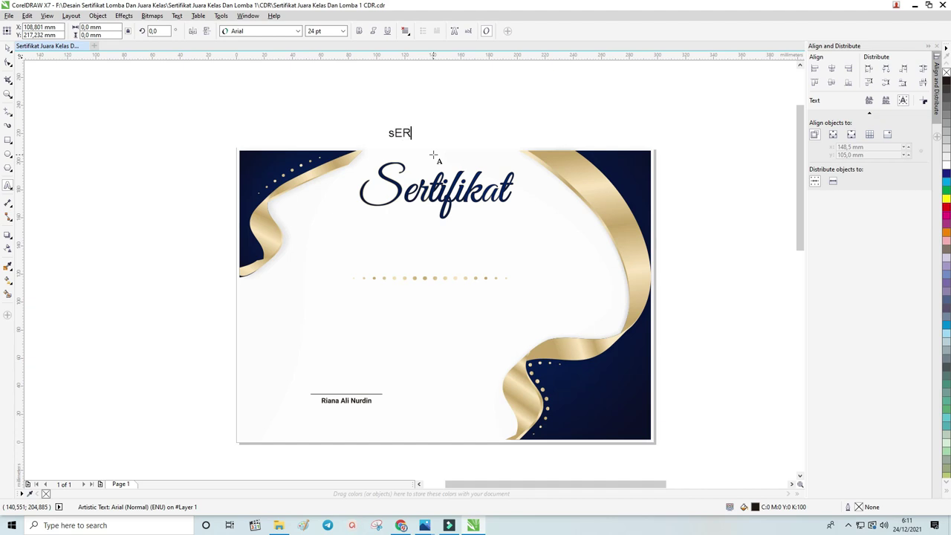
key(BackSpace)
text(Sertfikat)
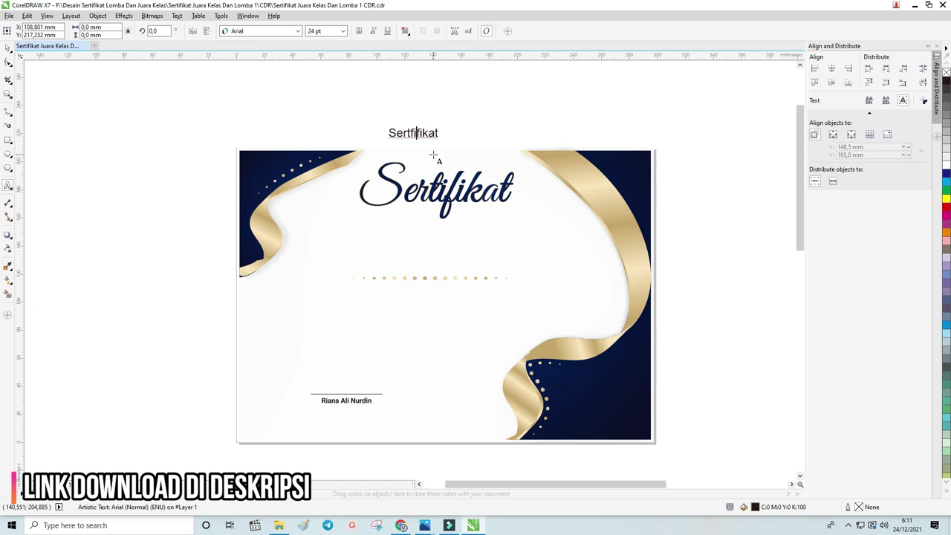
text(i)
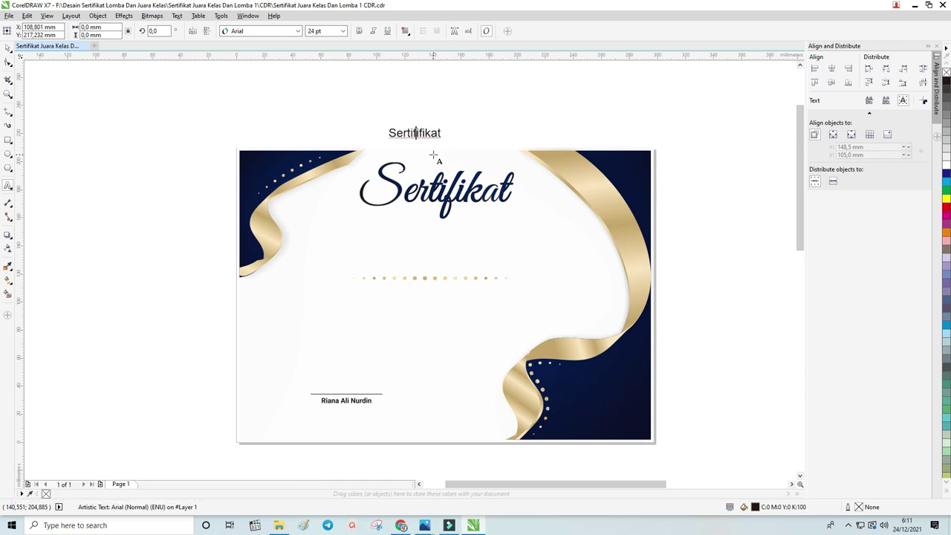
key(Delete)
key(ctrl+space)
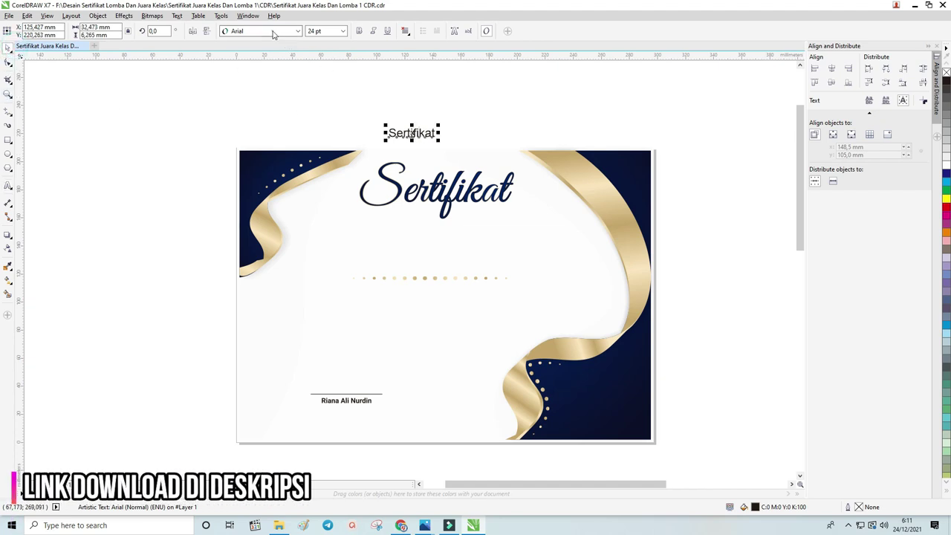
Set the new Sertifikat text to the Great Vibes font.
click(273, 31)
scroll(257, 94, down, 5)
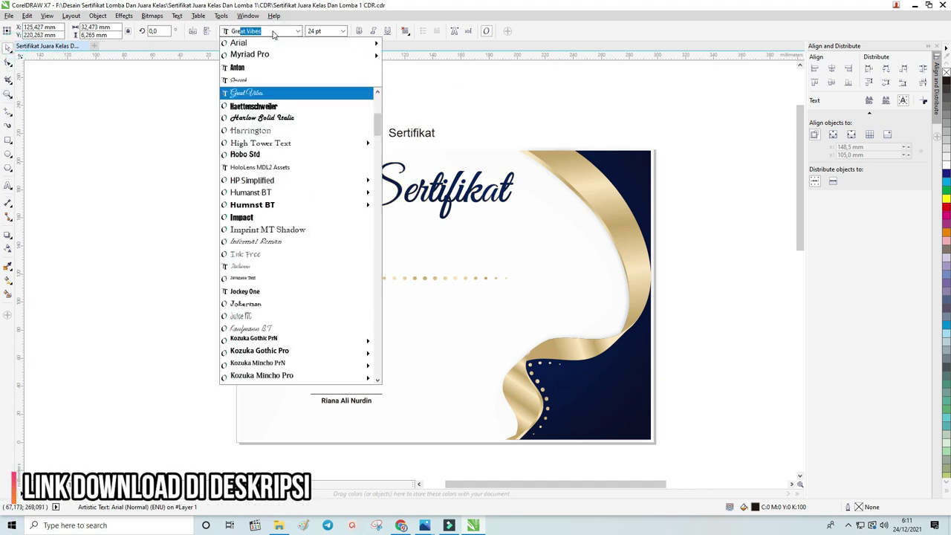
click(257, 94)
Enlarge the new Sertifikat title to about 99 pt and nudge it slightly left and down.
drag(442, 120, 547, 80)
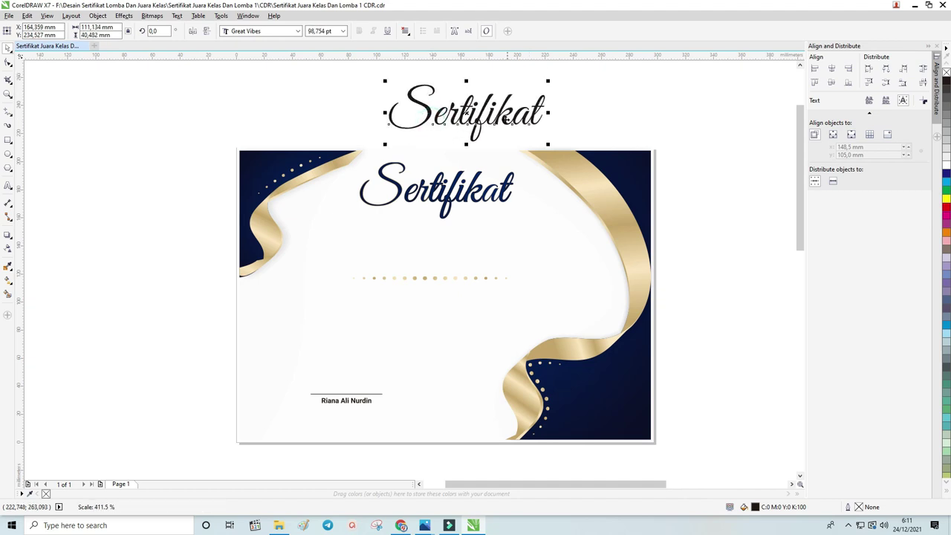
key(Escape)
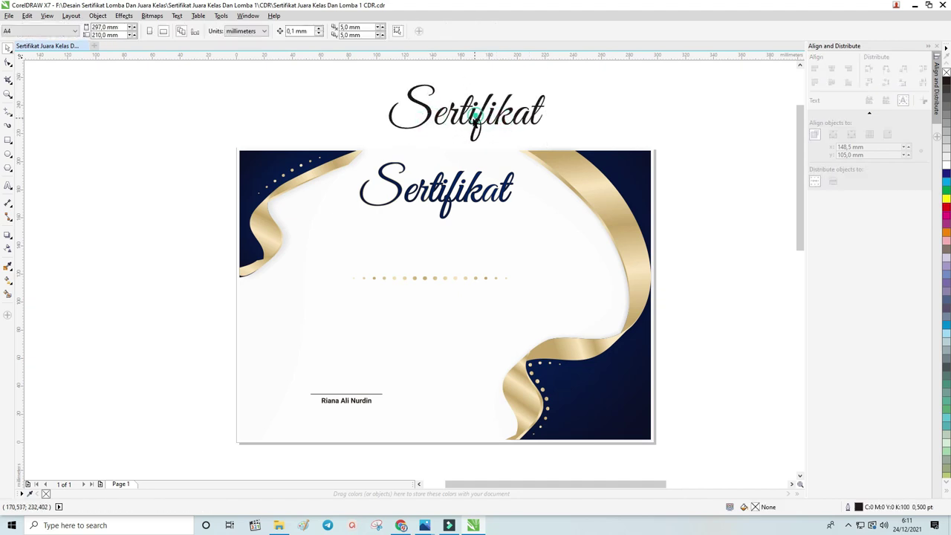
drag(474, 118, 463, 126)
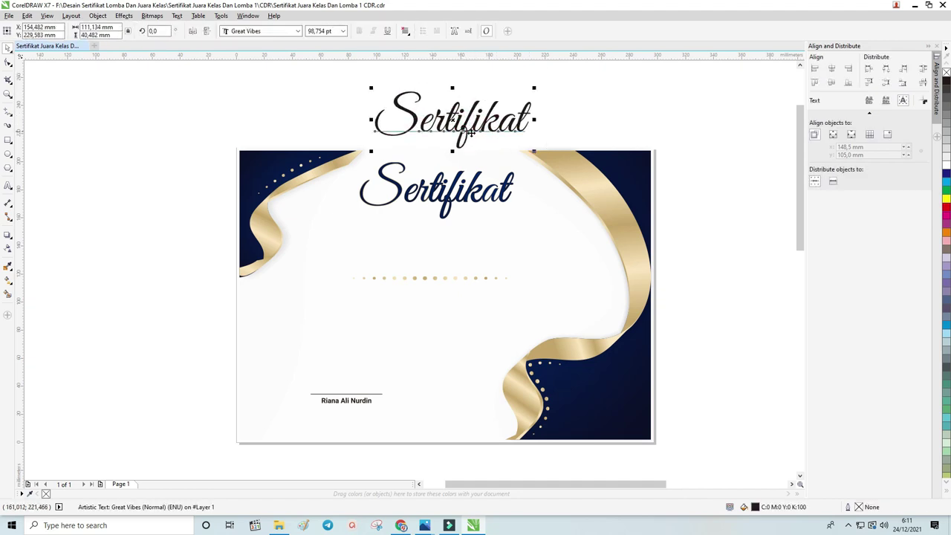
click(557, 103)
Delete the signer's name and signature line at the bottom of the certificate.
drag(208, 361, 413, 418)
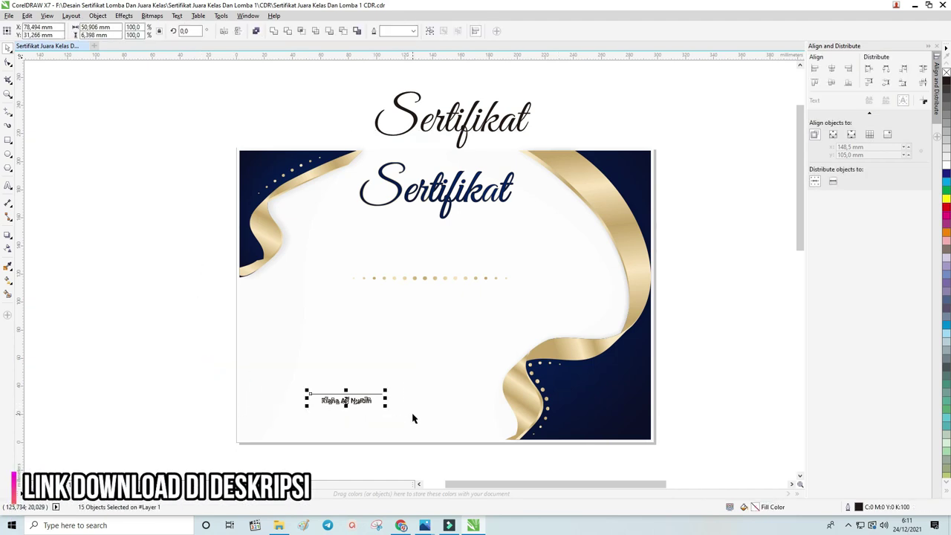
key(Delete)
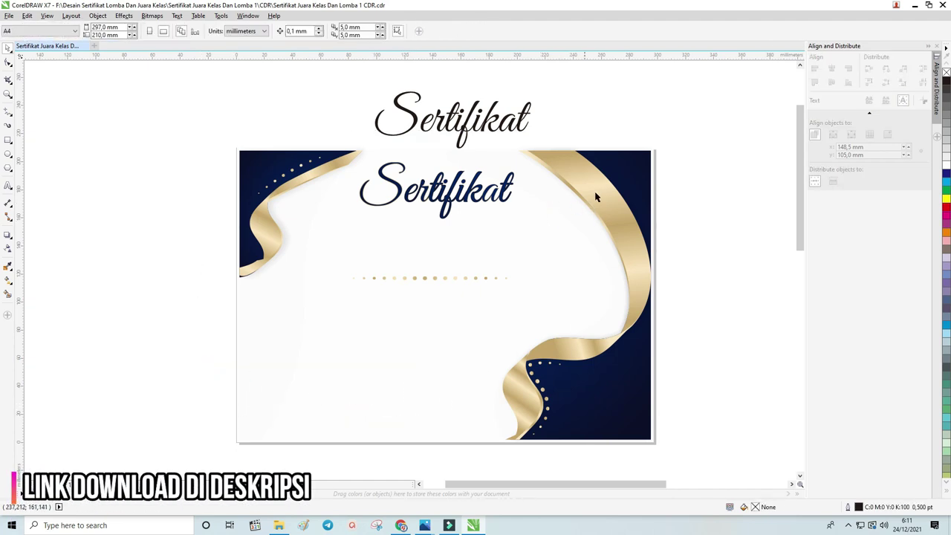
click(595, 197)
click(771, 165)
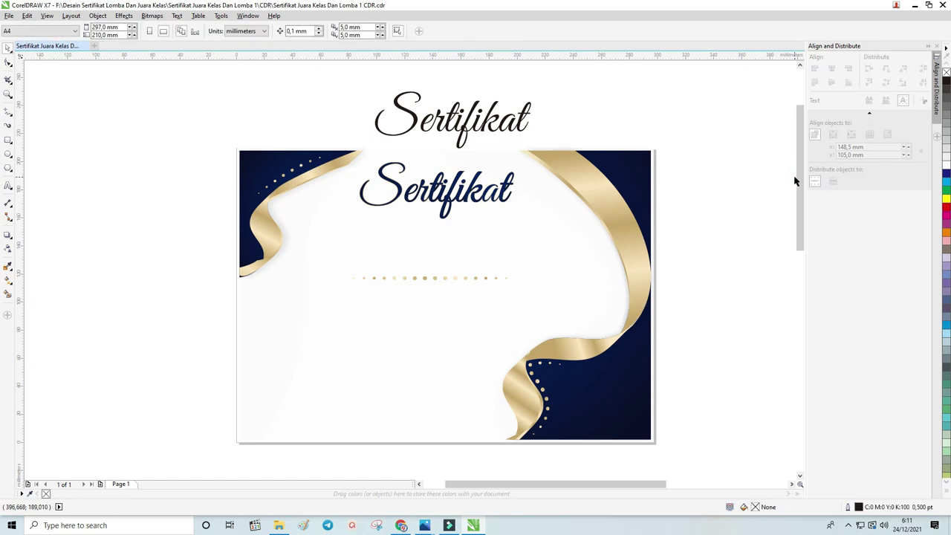
drag(797, 180, 783, 207)
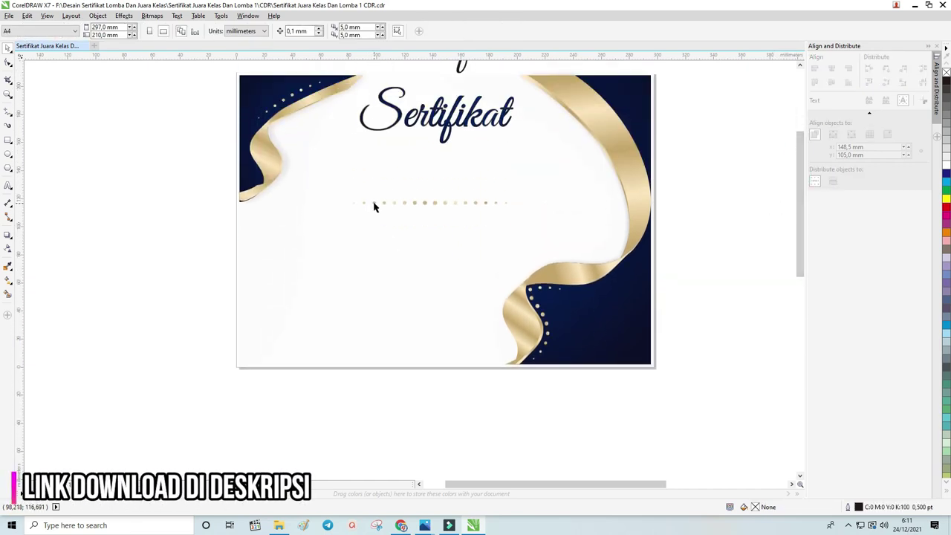
scroll(520, 205, down, 2)
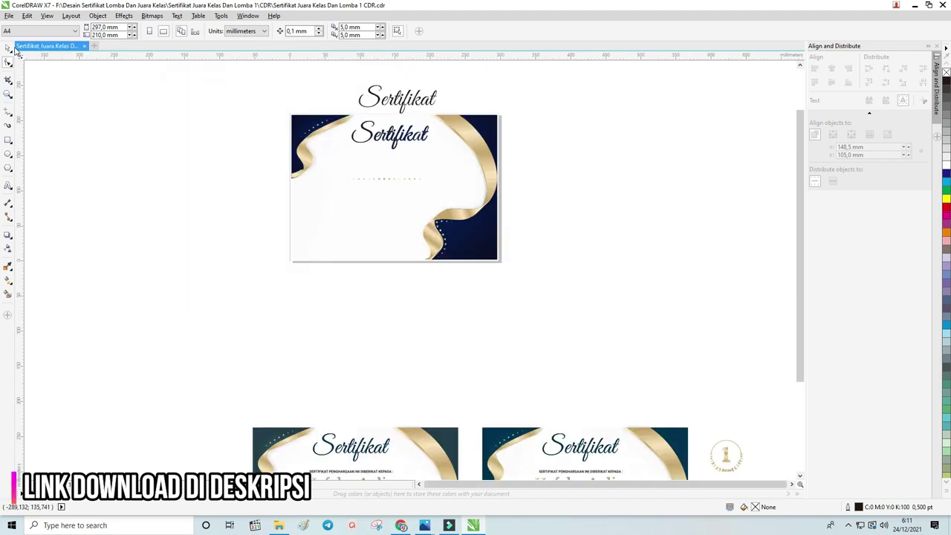
Move the small gold medal badge group up beside the navy certificate.
scroll(598, 279, down, 3)
drag(607, 278, 675, 396)
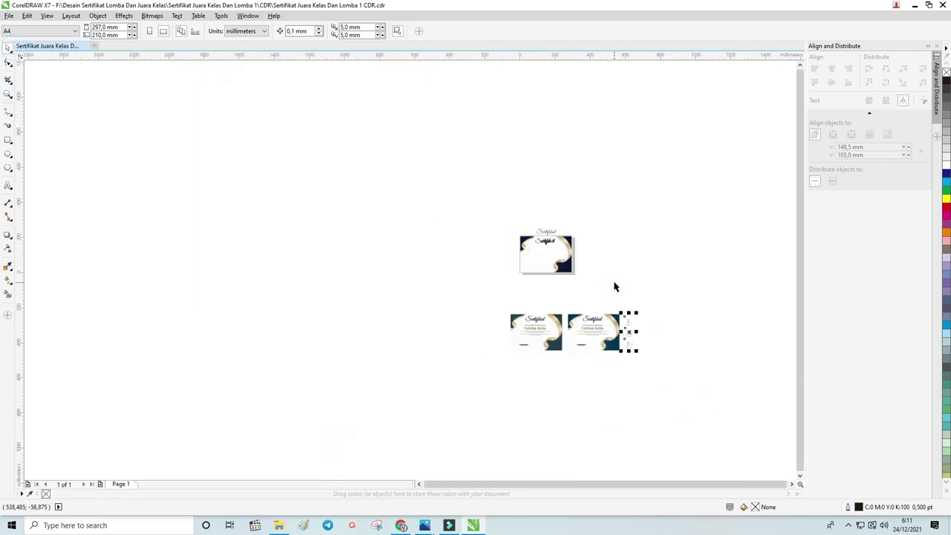
drag(624, 327, 586, 254)
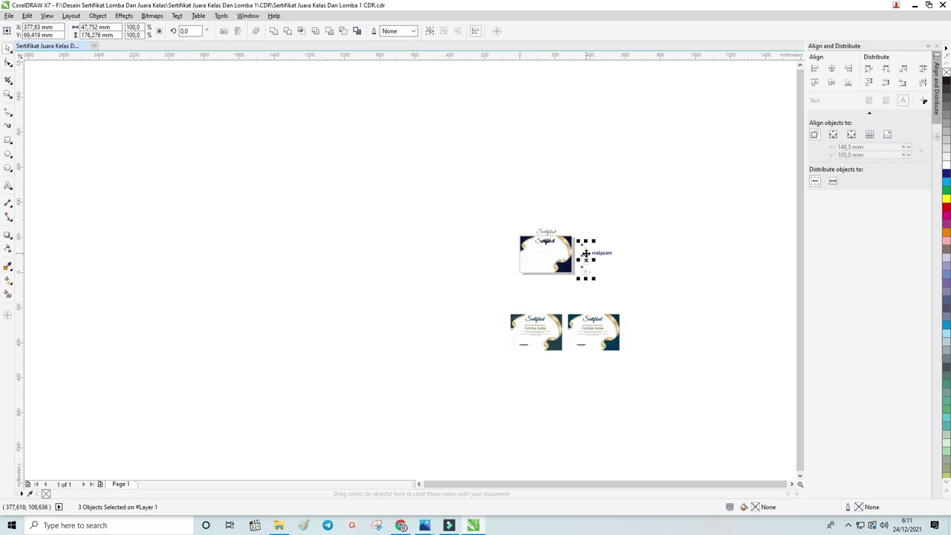
scroll(586, 254, up, 3)
scroll(584, 245, up, 2)
scroll(583, 234, up, 2)
scroll(582, 226, up, 3)
scroll(583, 226, up, 1)
scroll(584, 246, up, 2)
scroll(583, 248, down, 5)
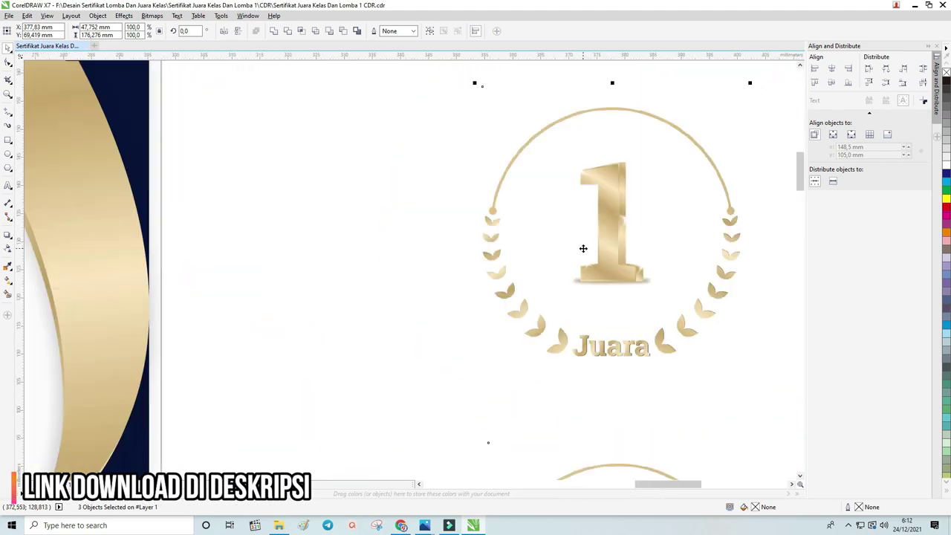
scroll(488, 251, up, 1)
scroll(488, 240, up, 2)
scroll(490, 240, up, 1)
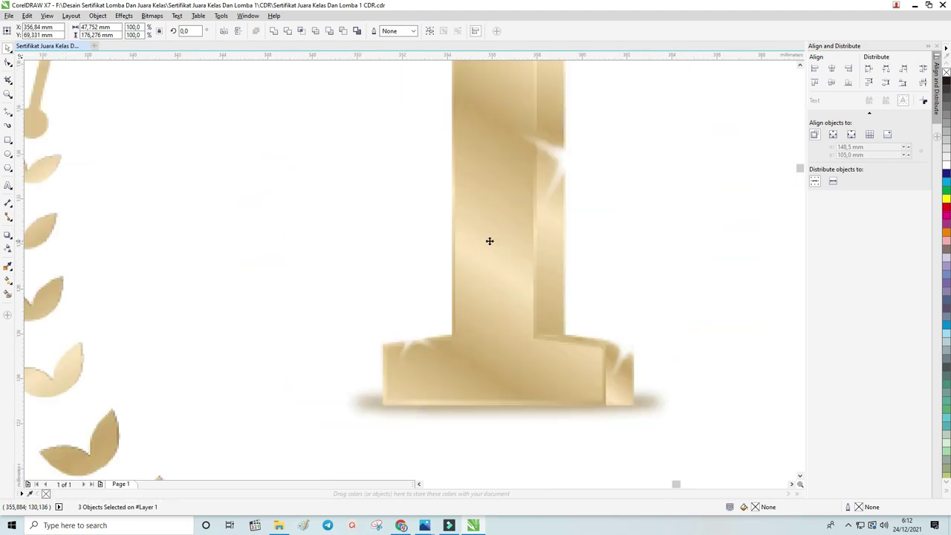
scroll(490, 241, up, 3)
scroll(456, 210, up, 1)
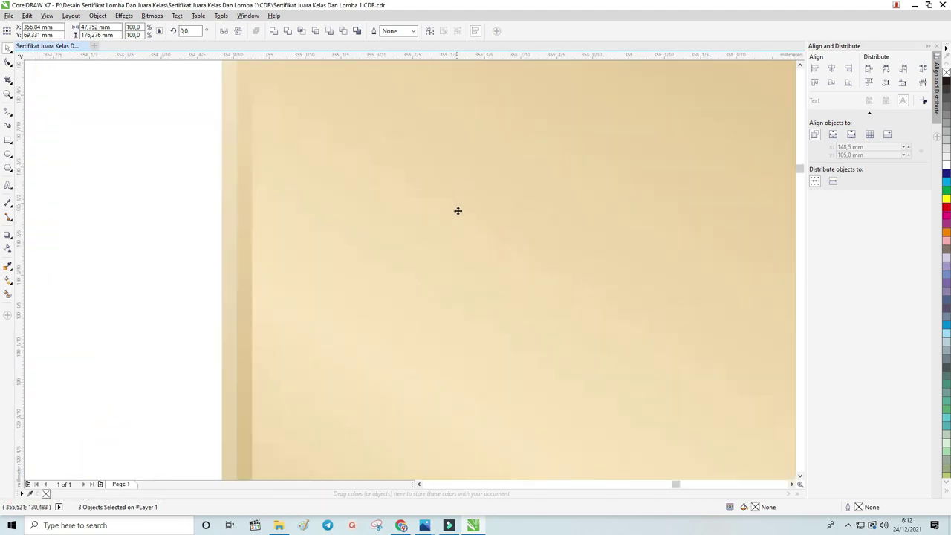
scroll(456, 210, down, 3)
scroll(458, 212, down, 2)
scroll(458, 212, down, 2)
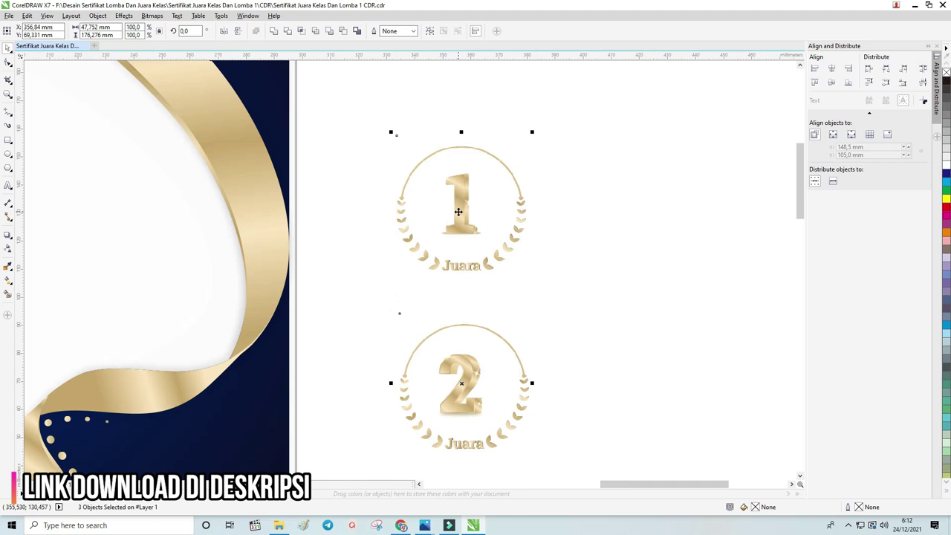
Try placing badge 1 on the certificate's lower-right corner, then undo it.
right_click(460, 210)
key(Escape)
click(522, 191)
drag(522, 191, 675, 148)
scroll(507, 204, down, 2)
drag(551, 193, 342, 342)
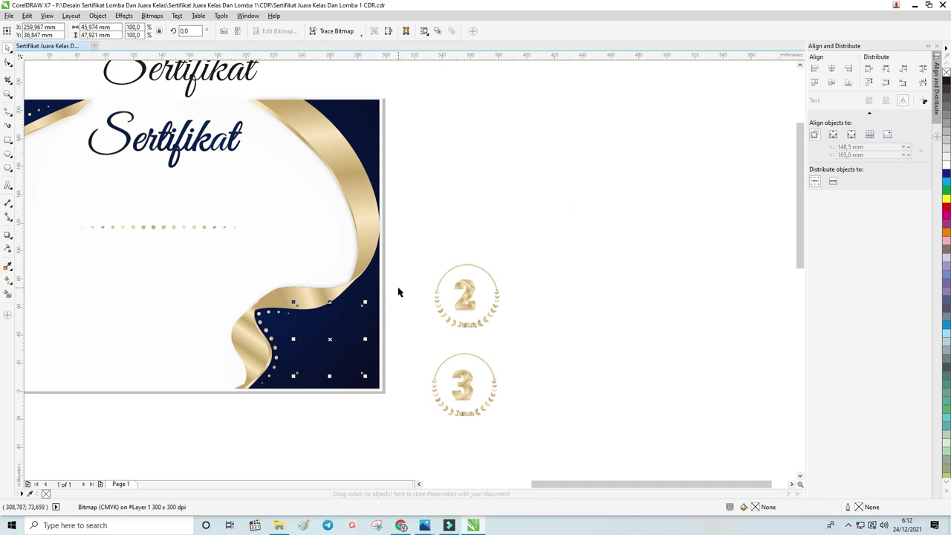
key(ctrl+z)
Bring all three medal badges to the front of the page via Order > To Front of Page.
drag(424, 122, 624, 444)
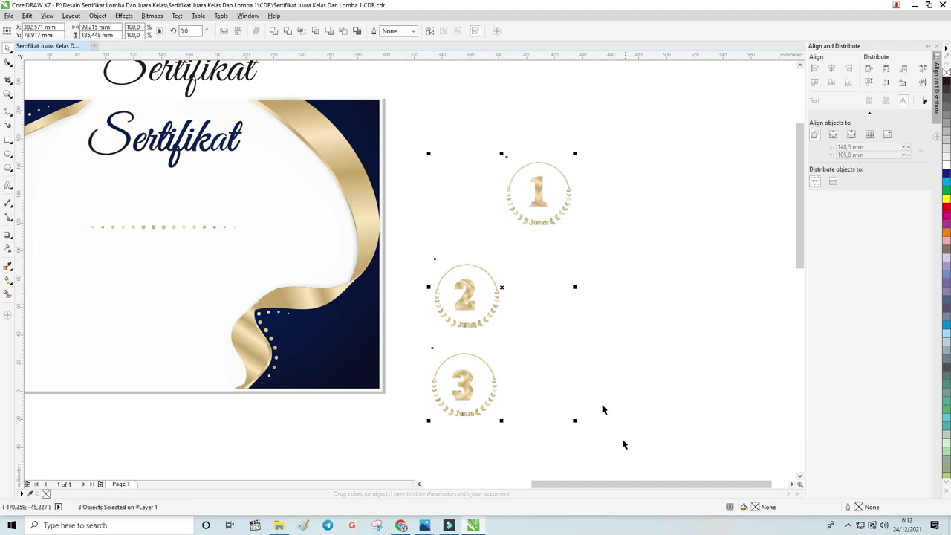
right_click(488, 297)
click(527, 197)
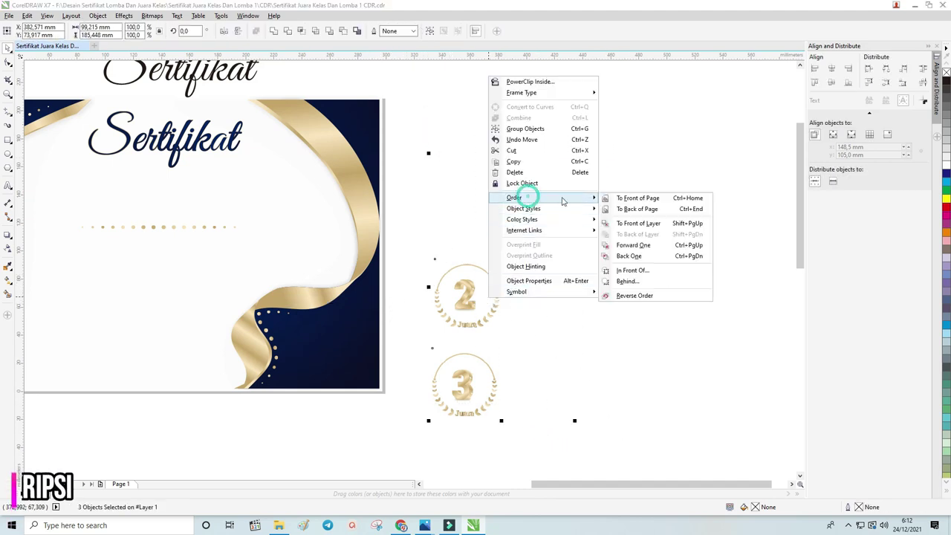
click(637, 199)
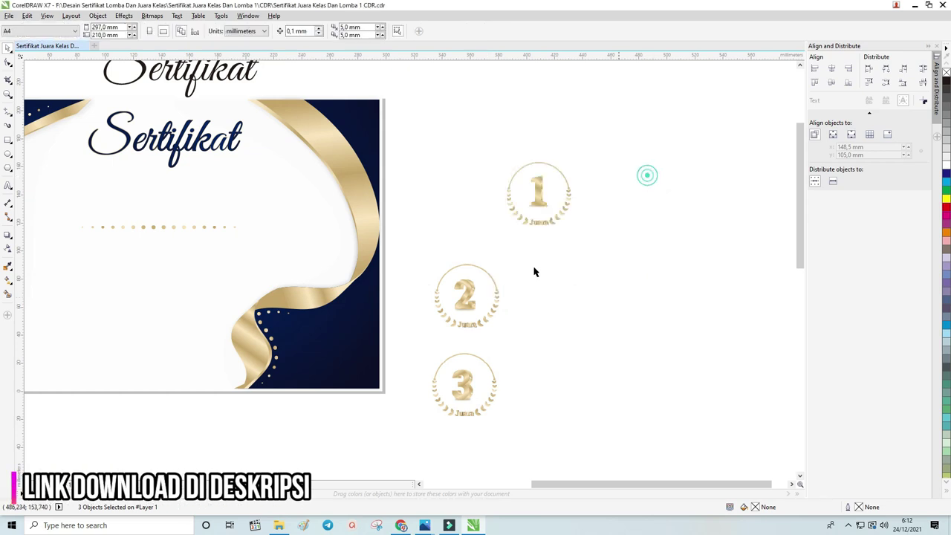
Drag gold badge 1 onto the certificate's dark navy lower-right corner.
drag(530, 198, 318, 357)
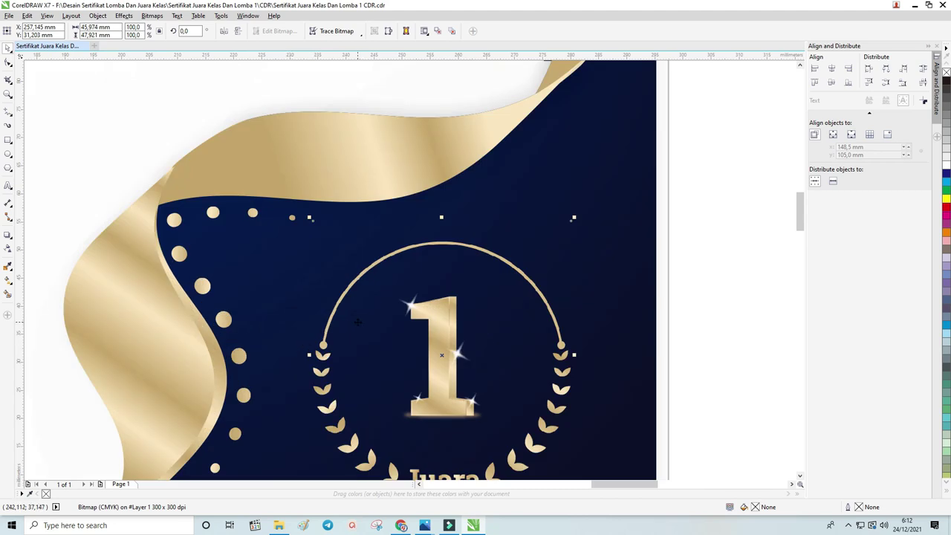
scroll(357, 322, down, 3)
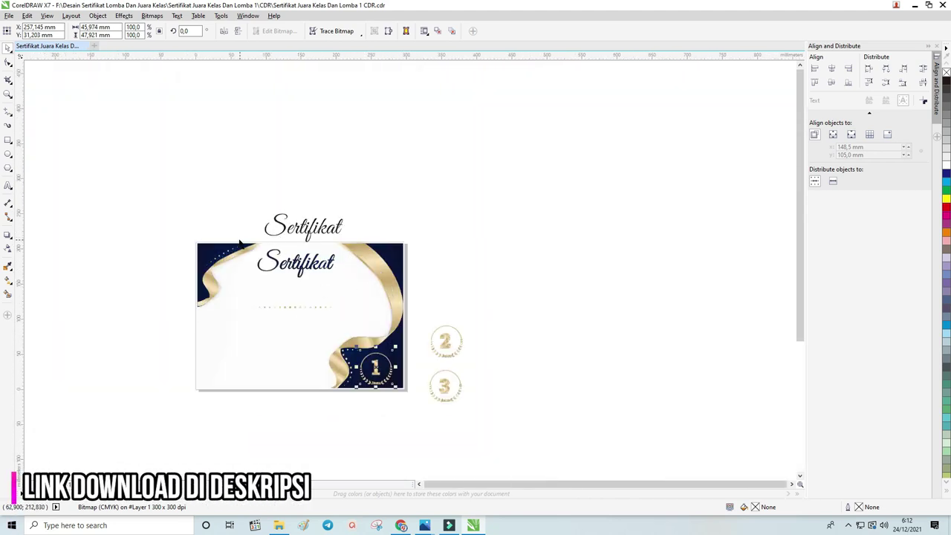
click(146, 113)
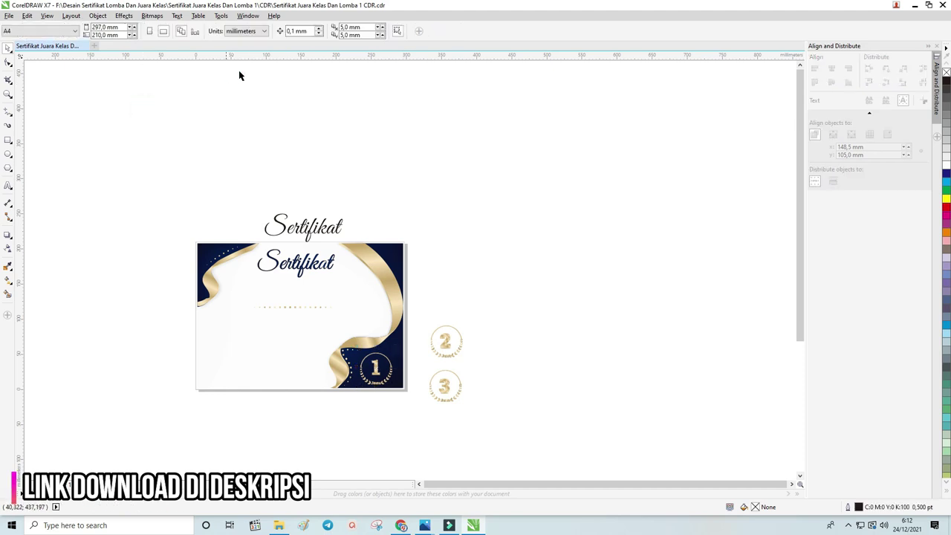
click(262, 35)
click(185, 79)
click(230, 351)
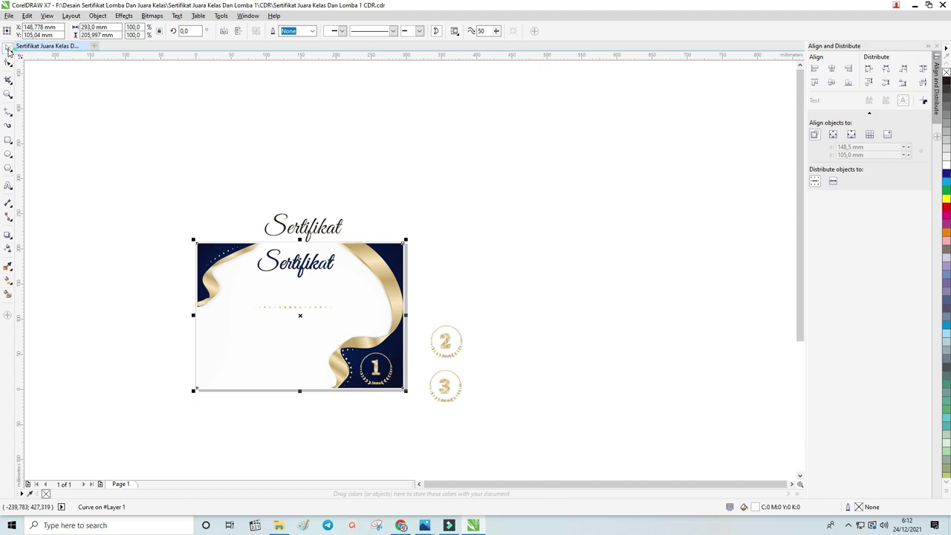
click(143, 139)
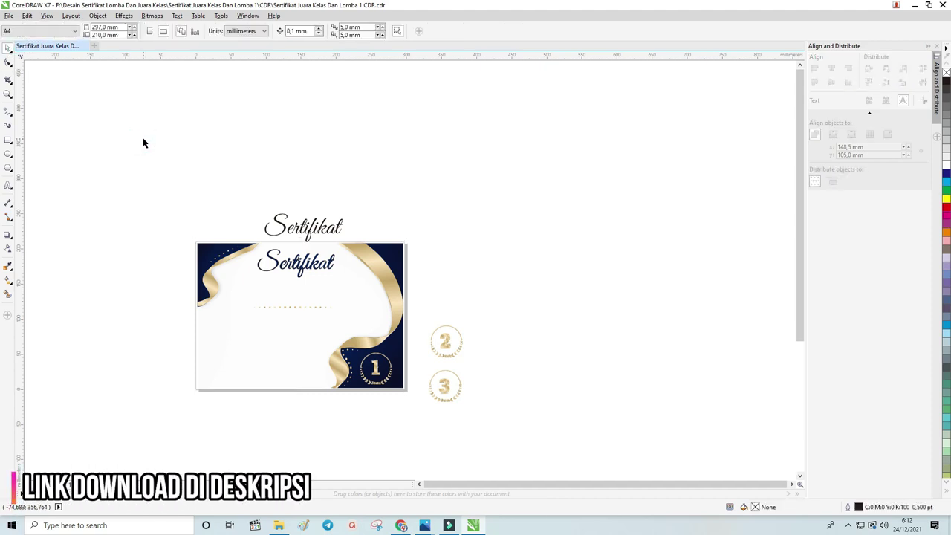
Zoom the view so the certificate fills the window.
key(z)
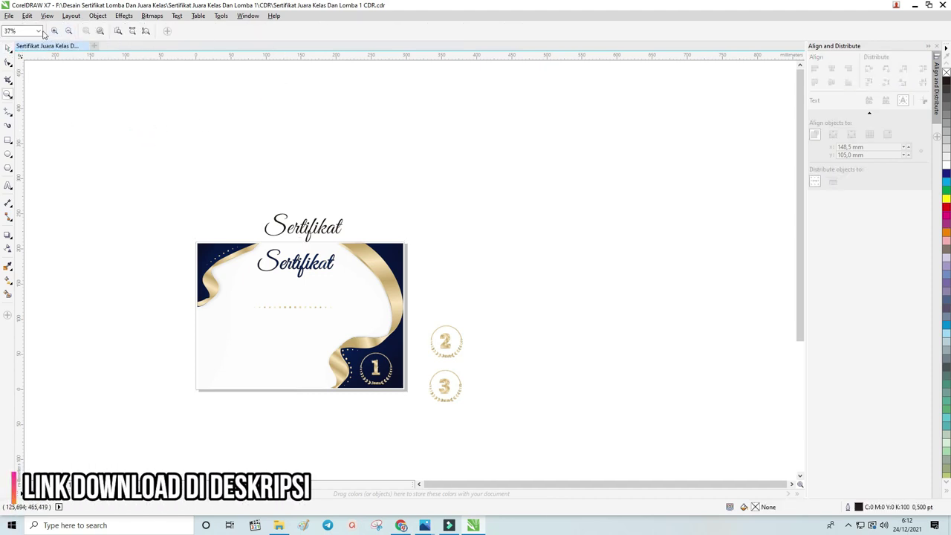
click(38, 30)
click(31, 50)
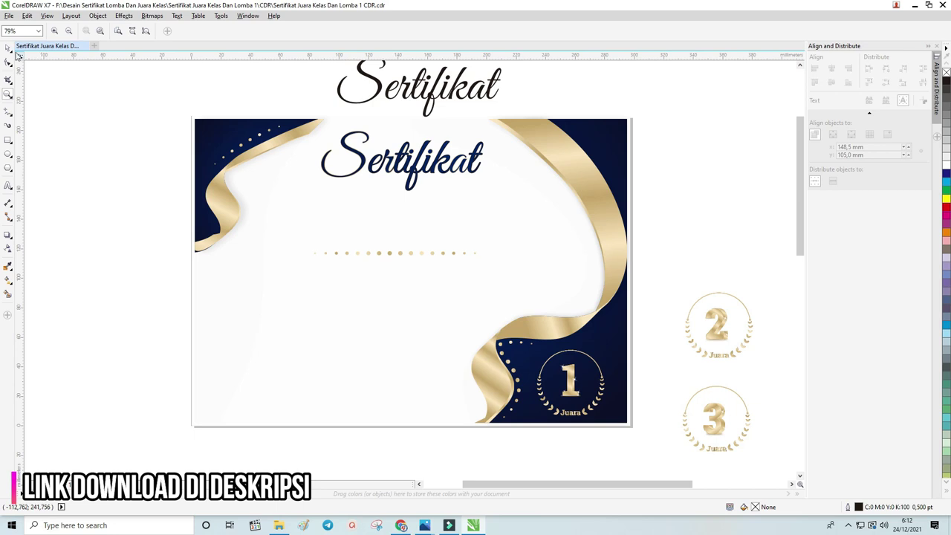
click(7, 47)
drag(800, 233, 803, 244)
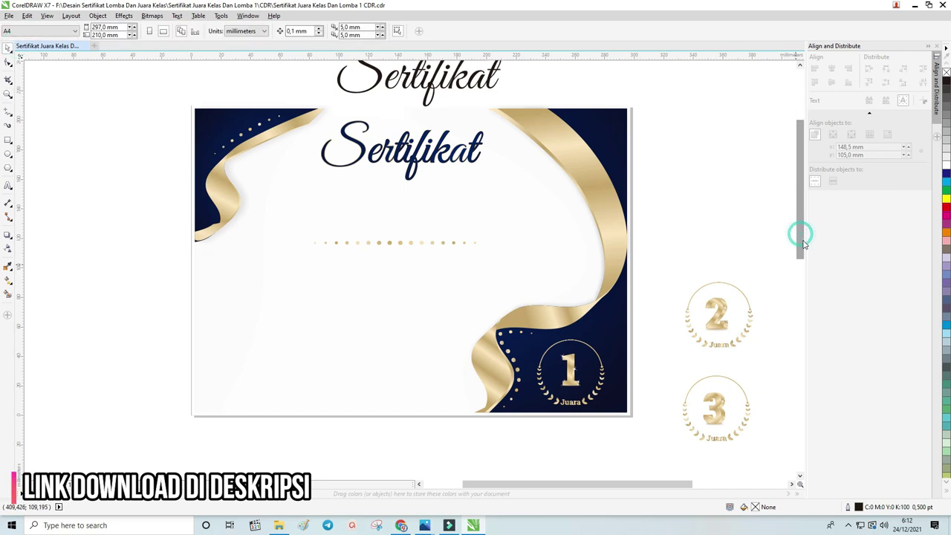
scroll(382, 248, down, 2)
scroll(382, 248, down, 1)
scroll(379, 267, down, 2)
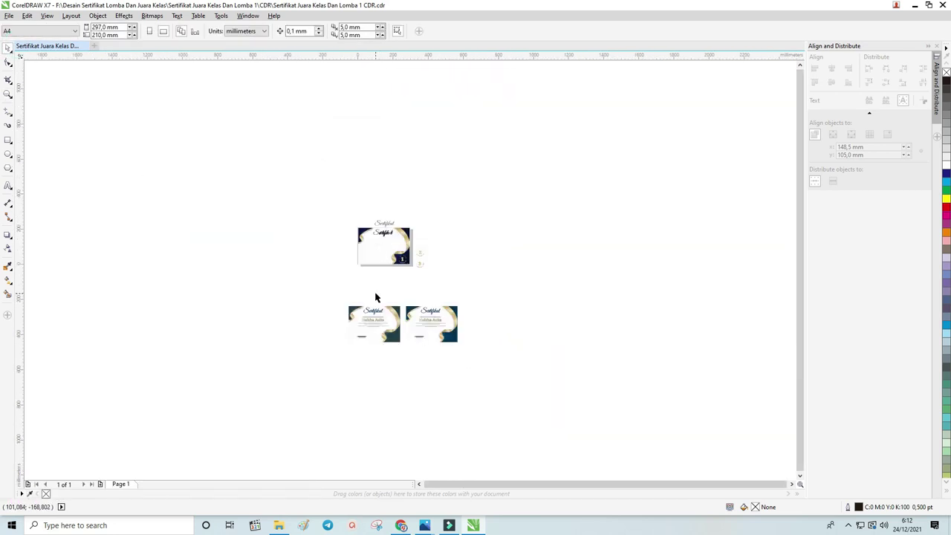
Zoom in on the two certificate designs below the page.
key(z)
drag(321, 290, 527, 365)
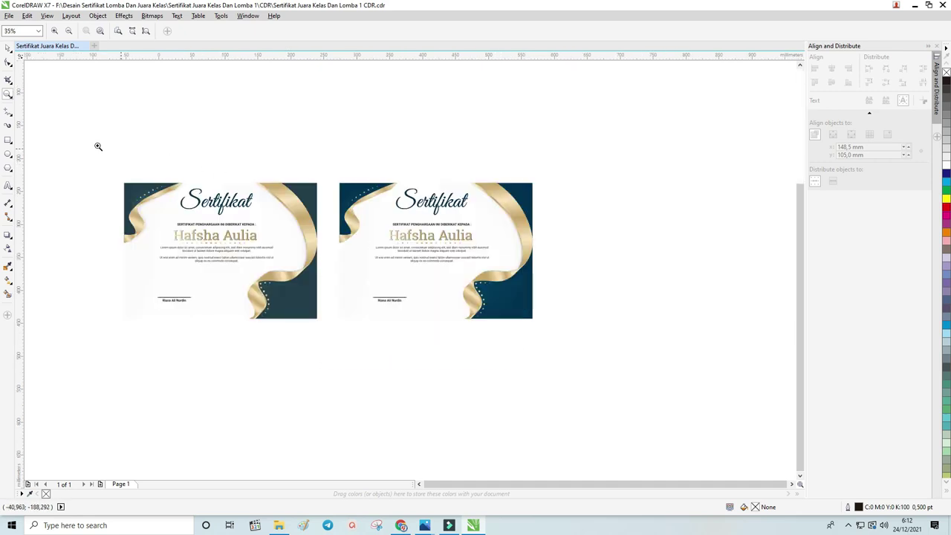
drag(78, 145, 622, 340)
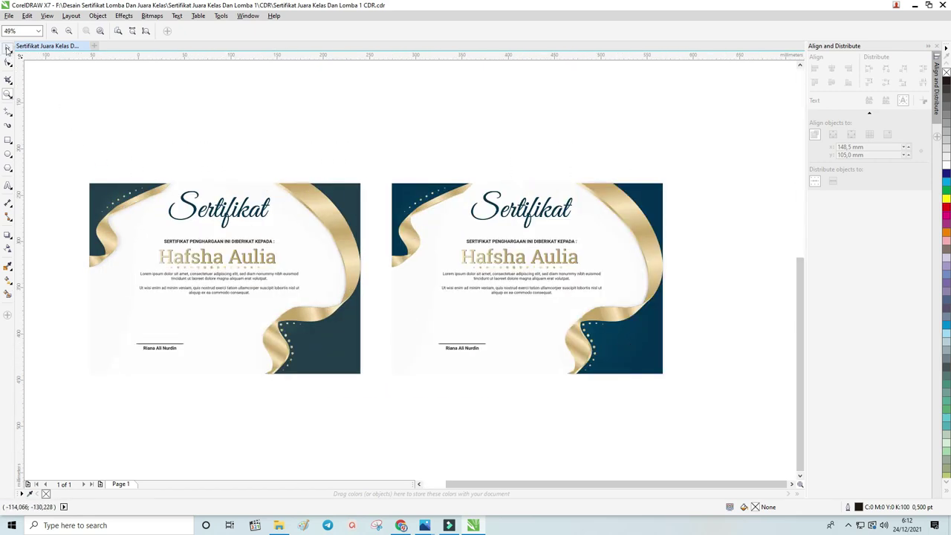
Try a blue fill on the left certificate's ribbon group, then undo it and deselect.
click(6, 50)
click(346, 200)
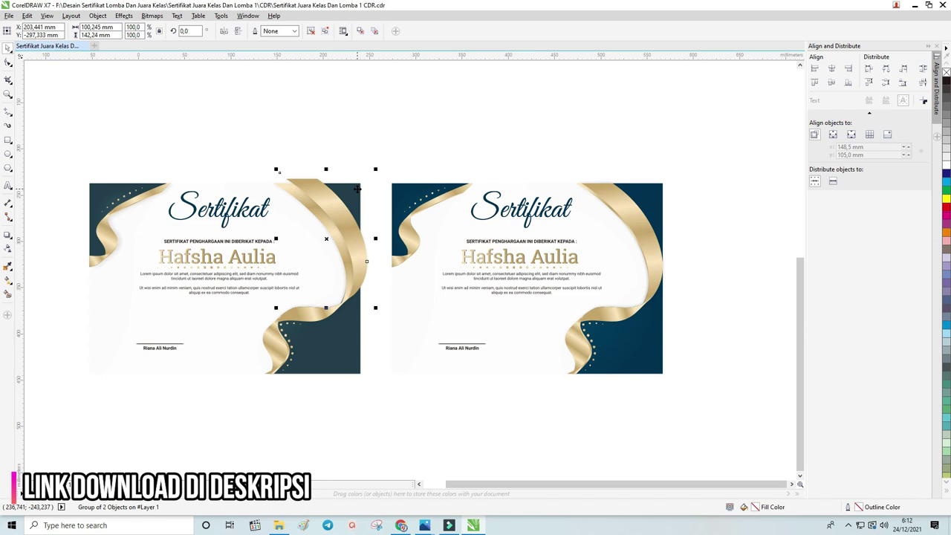
drag(358, 190, 351, 194)
click(344, 361)
click(945, 173)
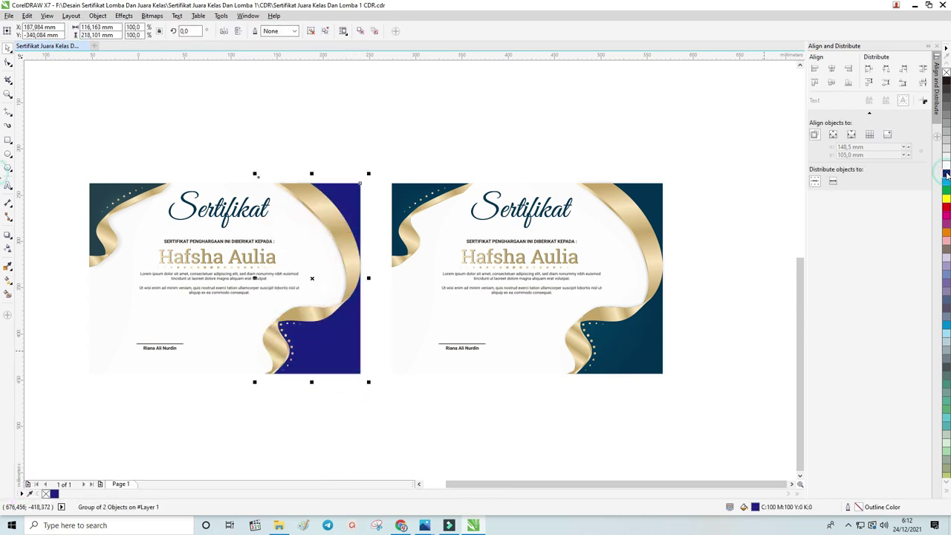
key(ctrl+z)
click(465, 158)
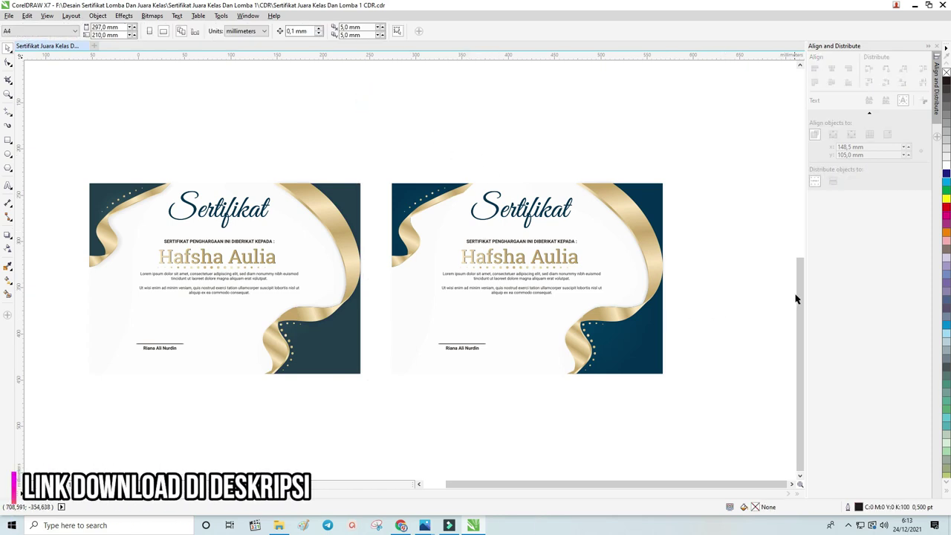
drag(795, 297, 801, 278)
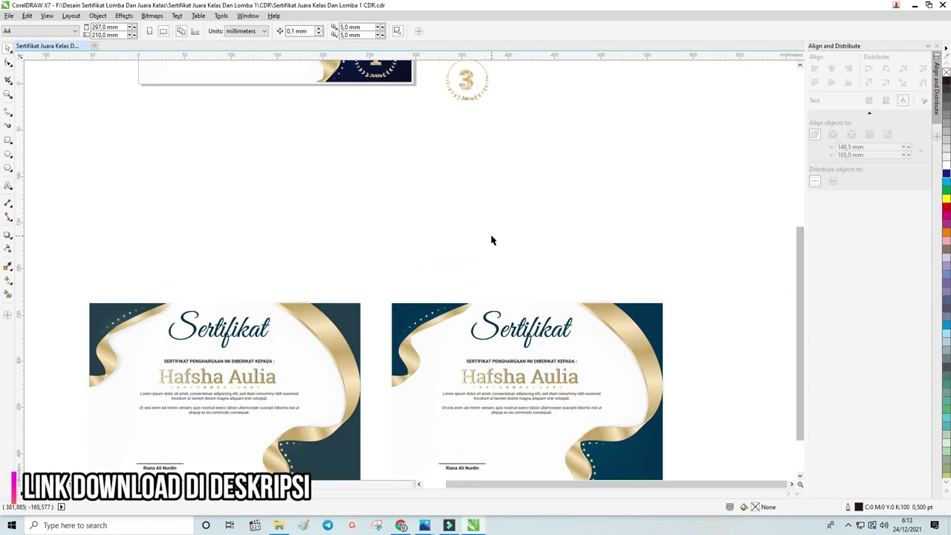
scroll(492, 229, down, 2)
Open Sertifikat Juara Kelas Dan Lomba 1-01, 1-02 and 1-03 from the PSD folder.
click(279, 526)
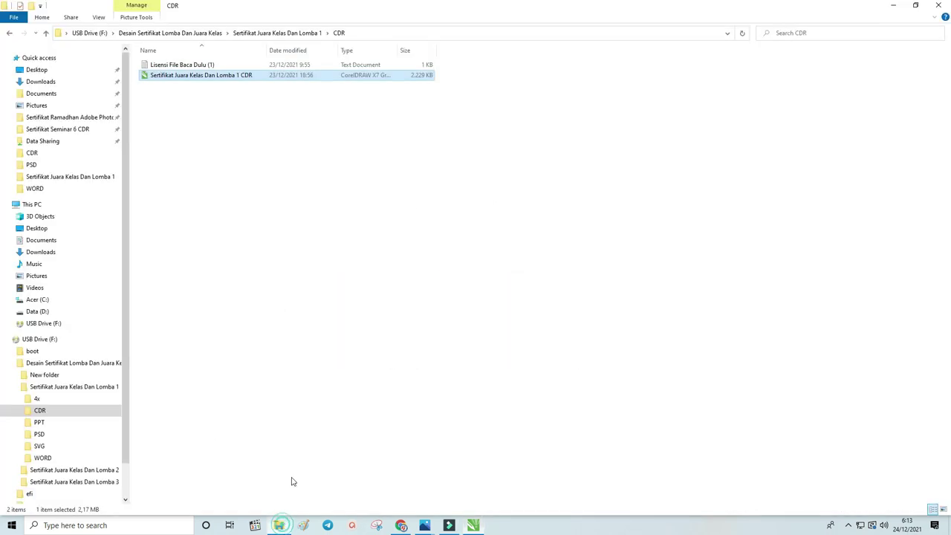
click(264, 32)
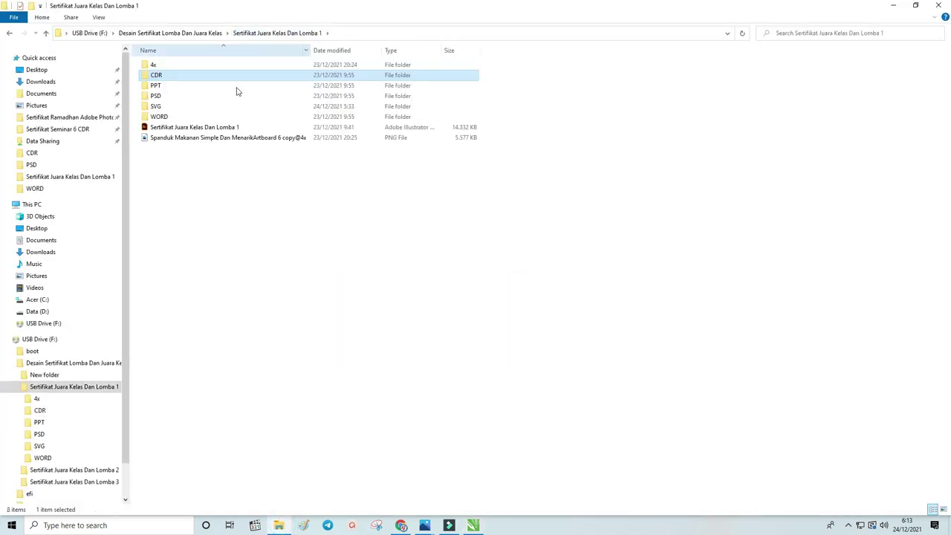
double_click(167, 97)
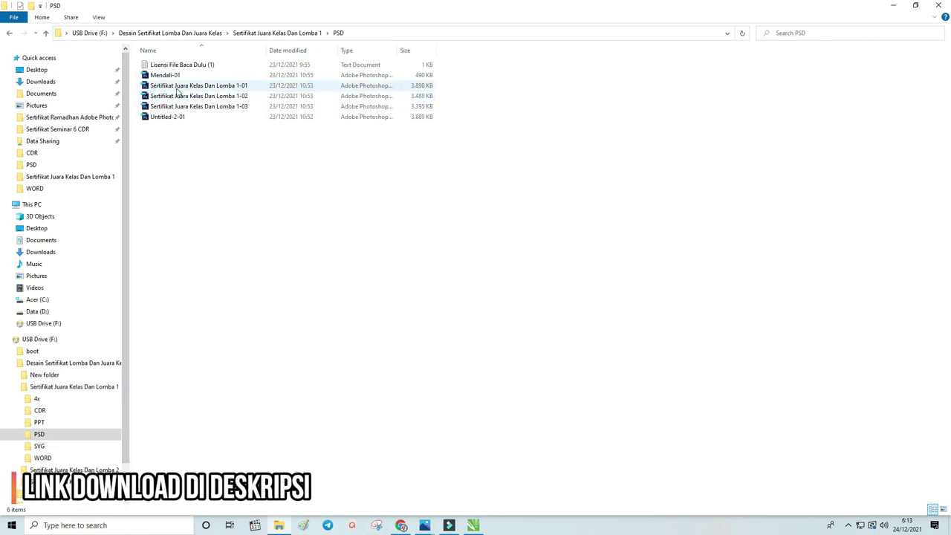
click(176, 86)
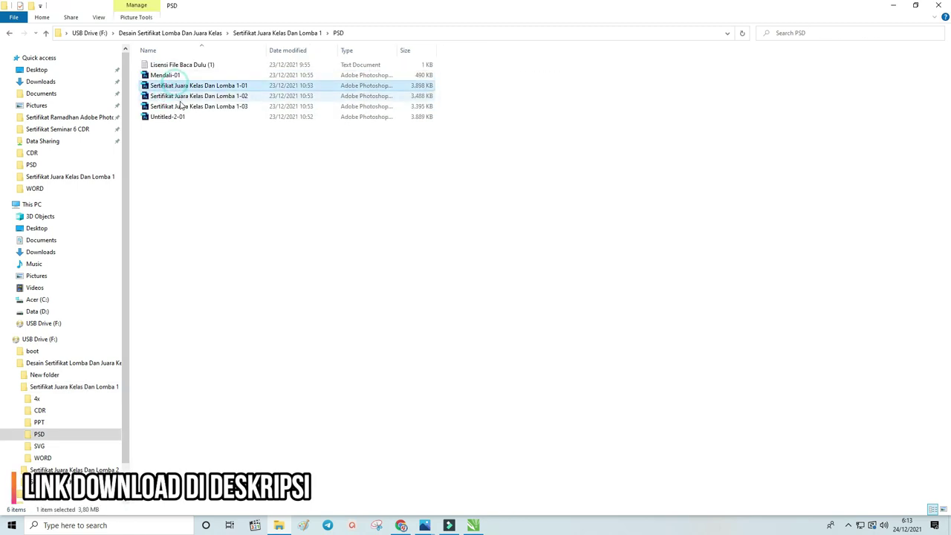
shift+click(181, 106)
right_click(181, 106)
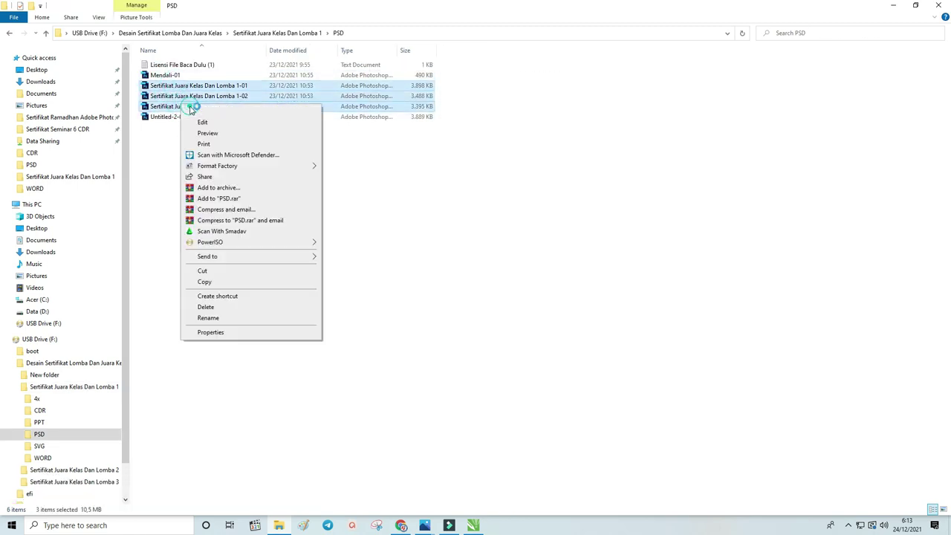
click(191, 110)
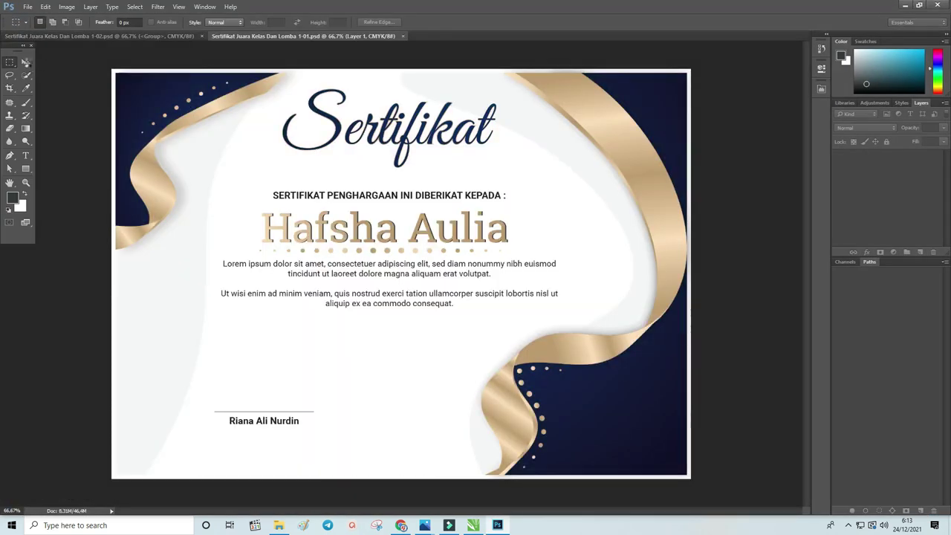
With the Move tool active, view the 1-02 and then the 1-01 certificate documents.
click(26, 61)
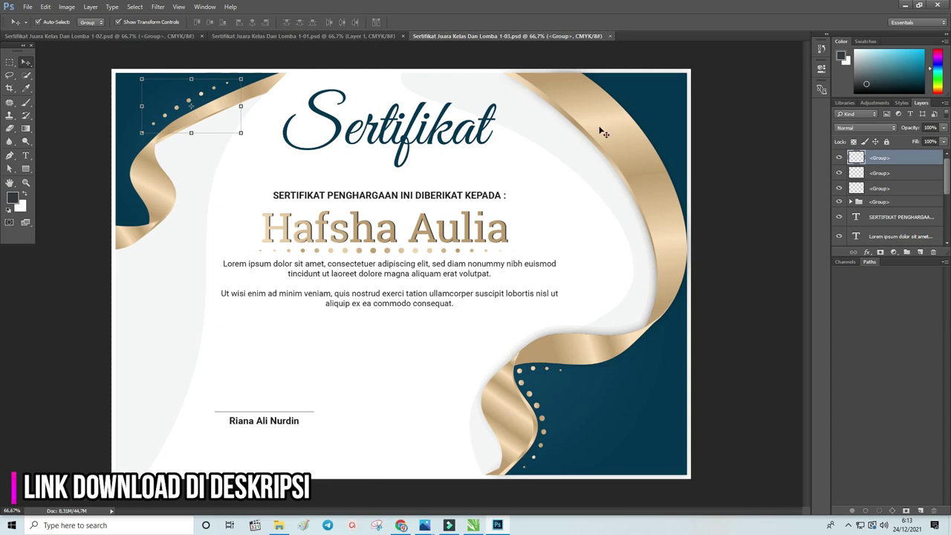
scroll(944, 179, down, 3)
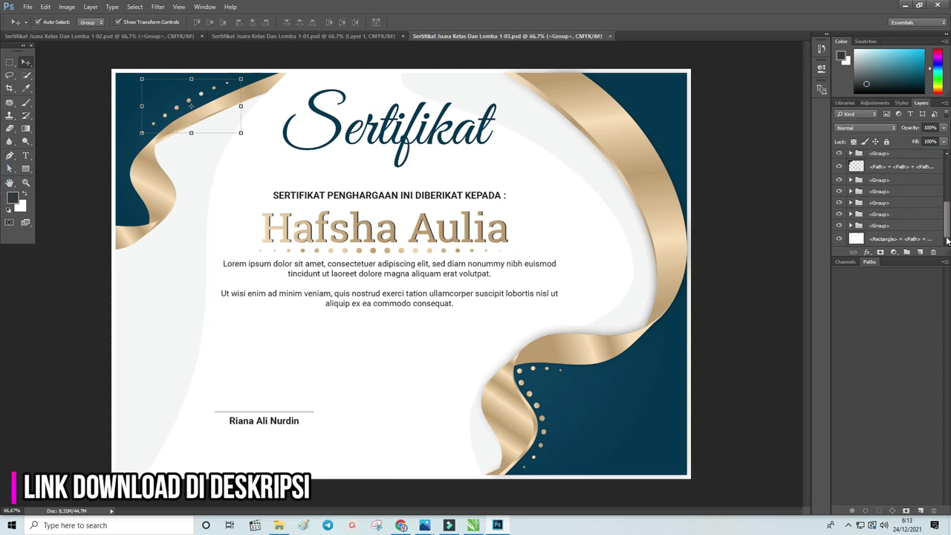
scroll(946, 173, up, 3)
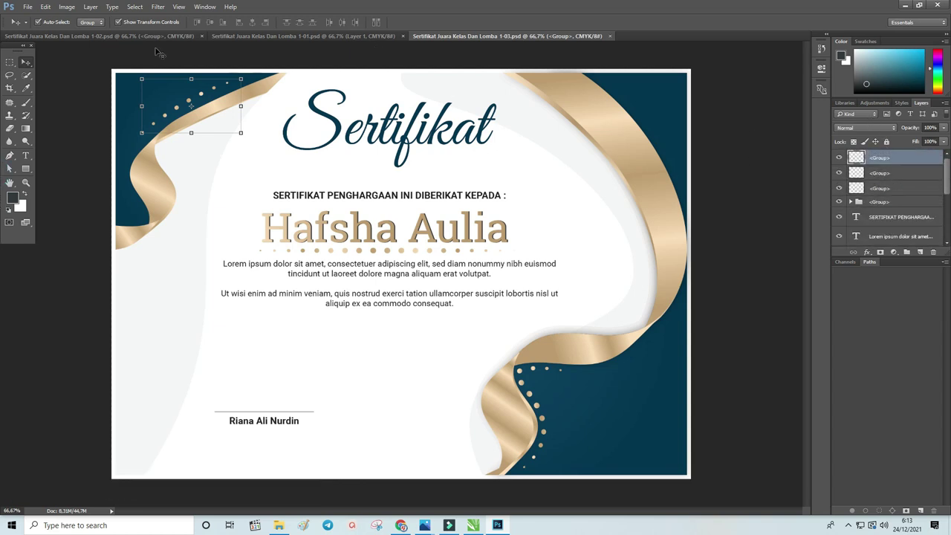
click(122, 37)
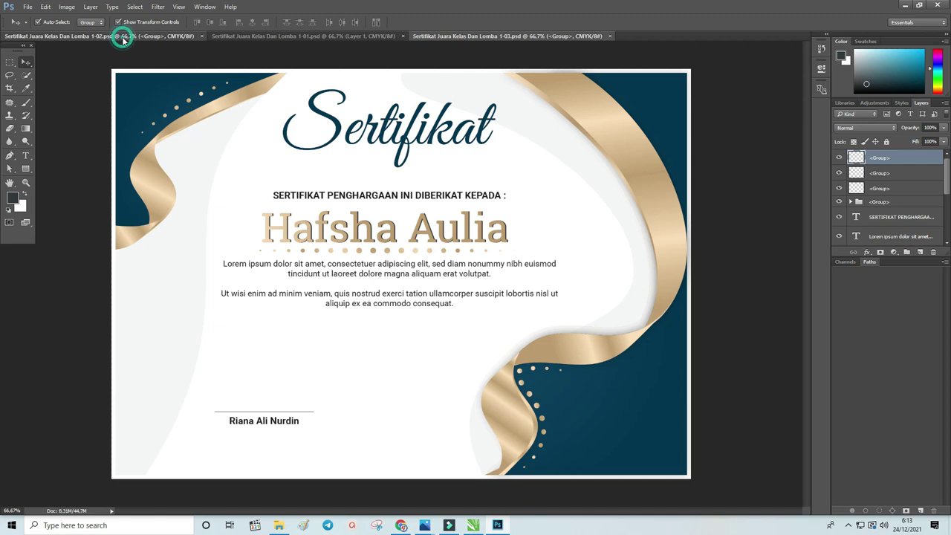
click(258, 37)
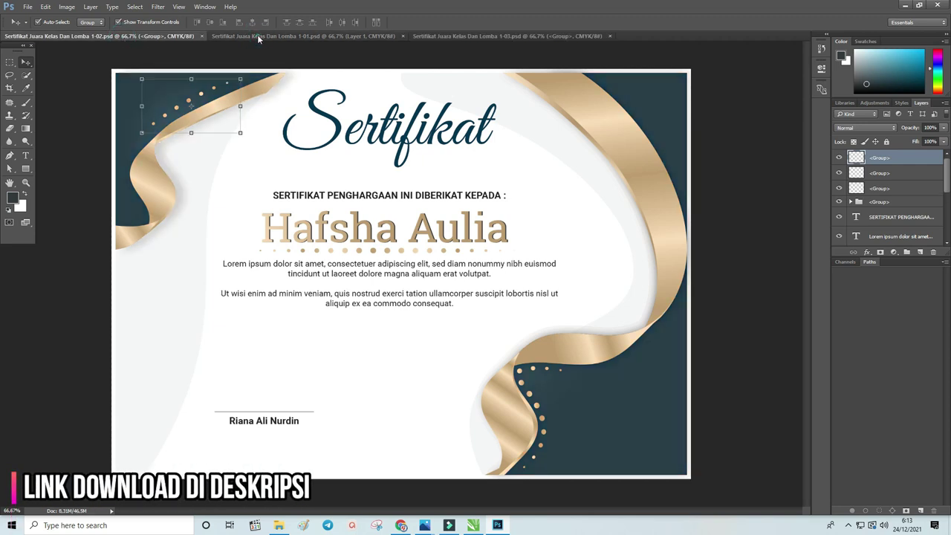
Return to the 1-01 certificate, deselect Layer 1 and expand the group in the Layers panel.
click(444, 37)
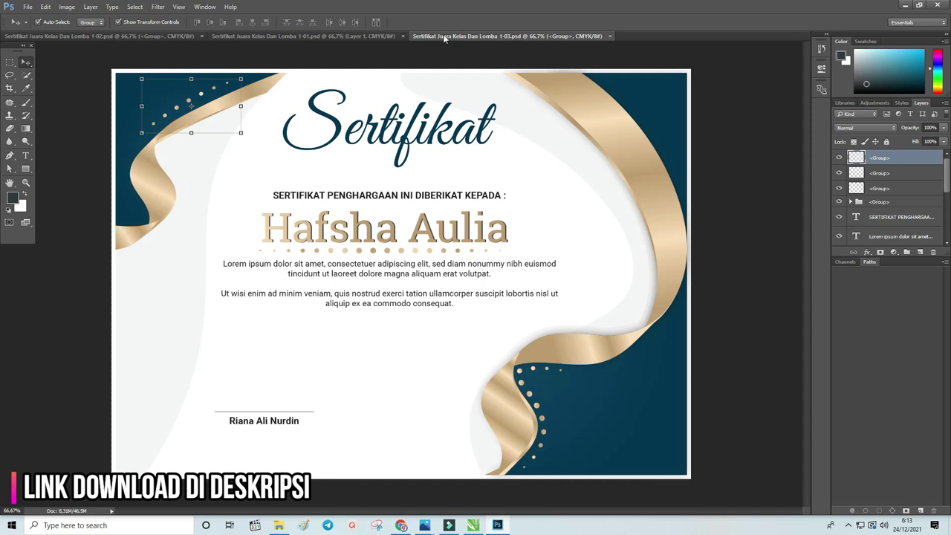
click(348, 35)
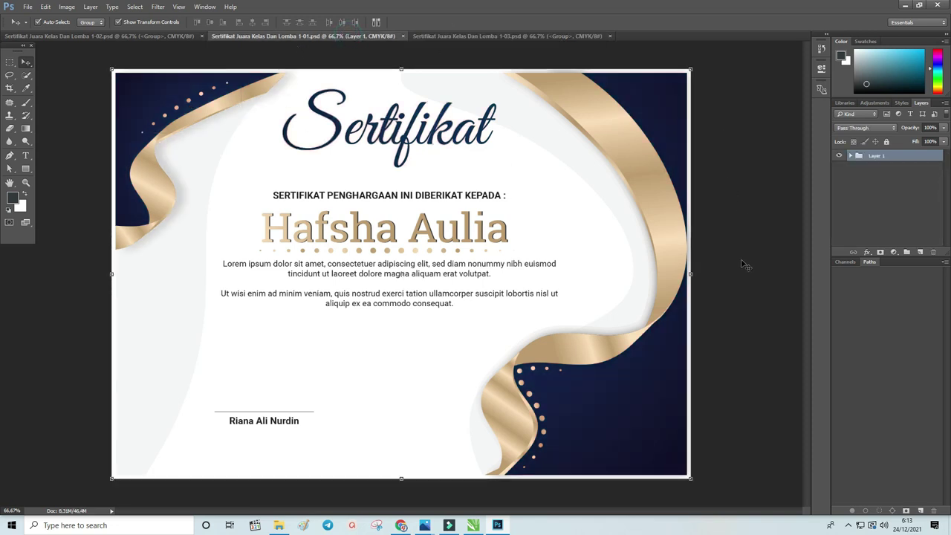
click(753, 218)
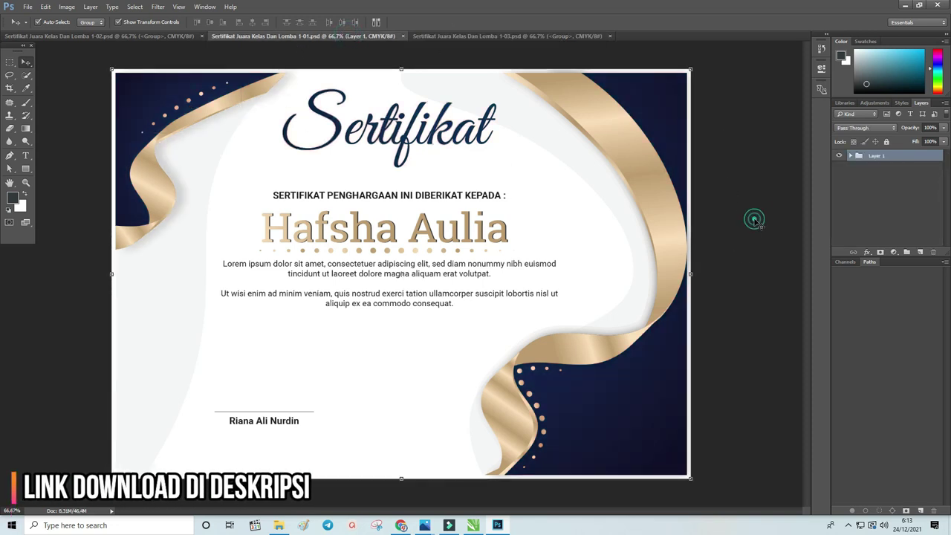
click(852, 156)
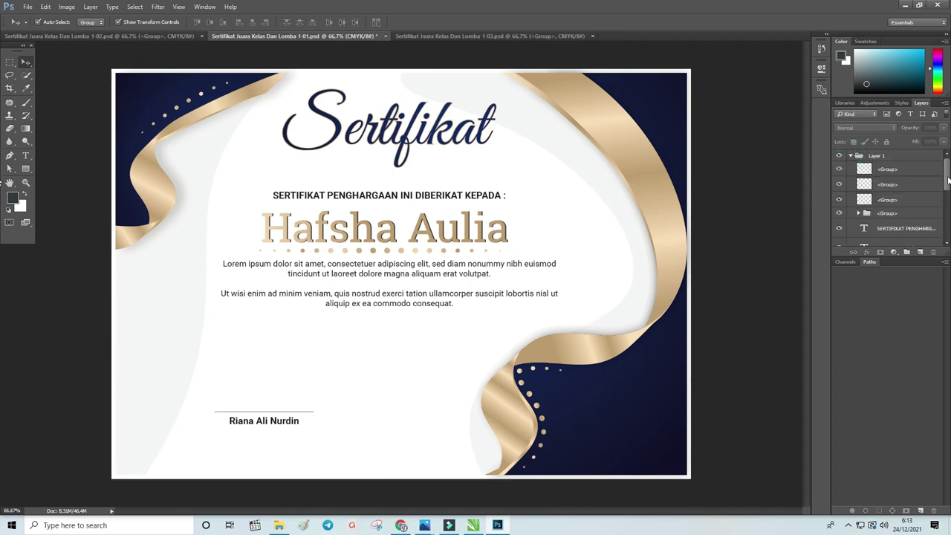
drag(948, 179, 948, 191)
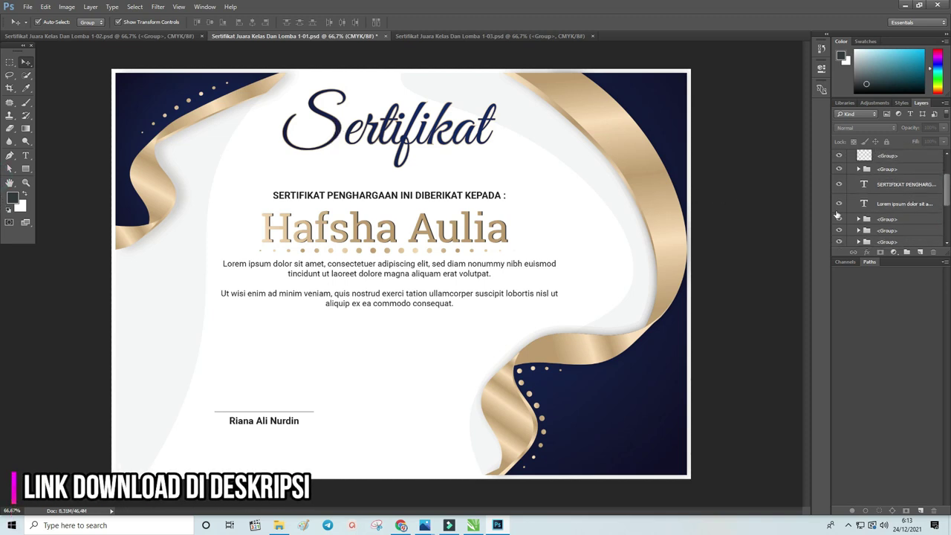
double_click(864, 186)
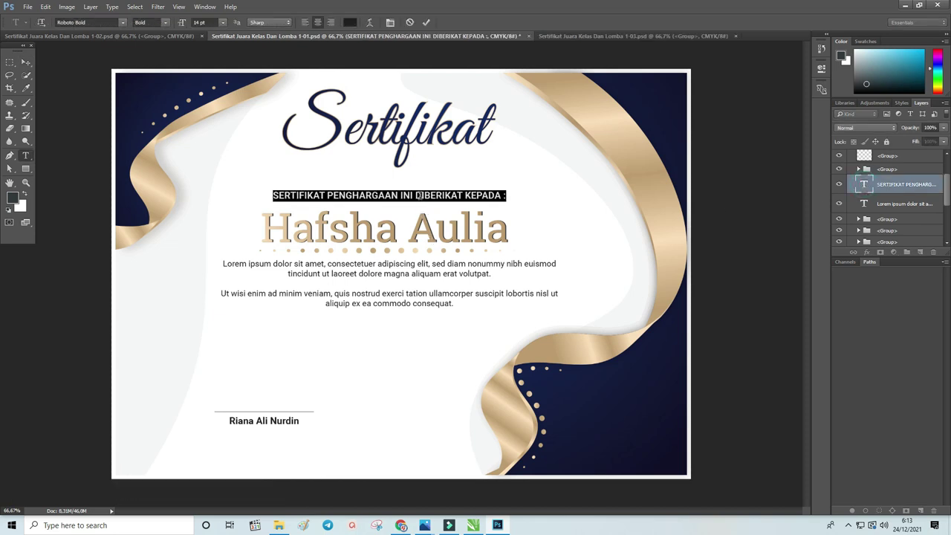
double_click(419, 194)
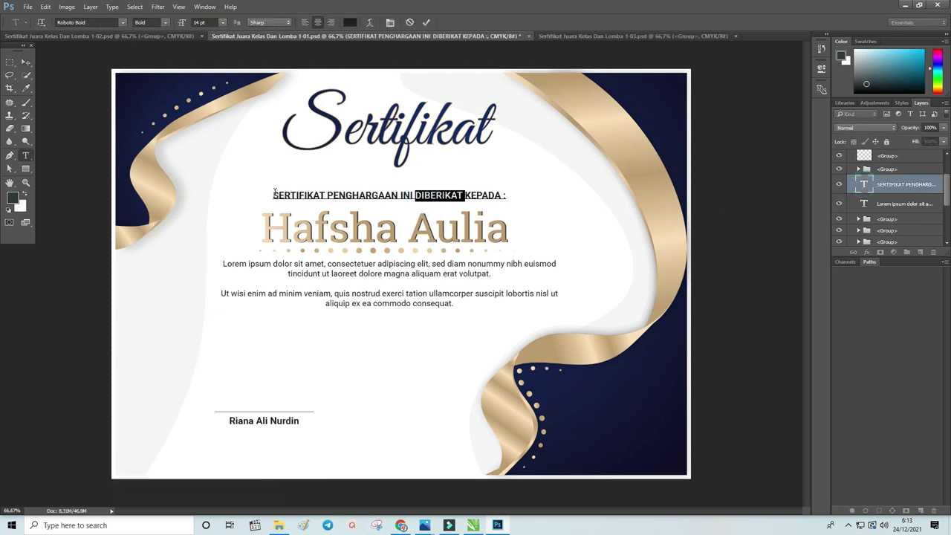
drag(274, 194, 549, 200)
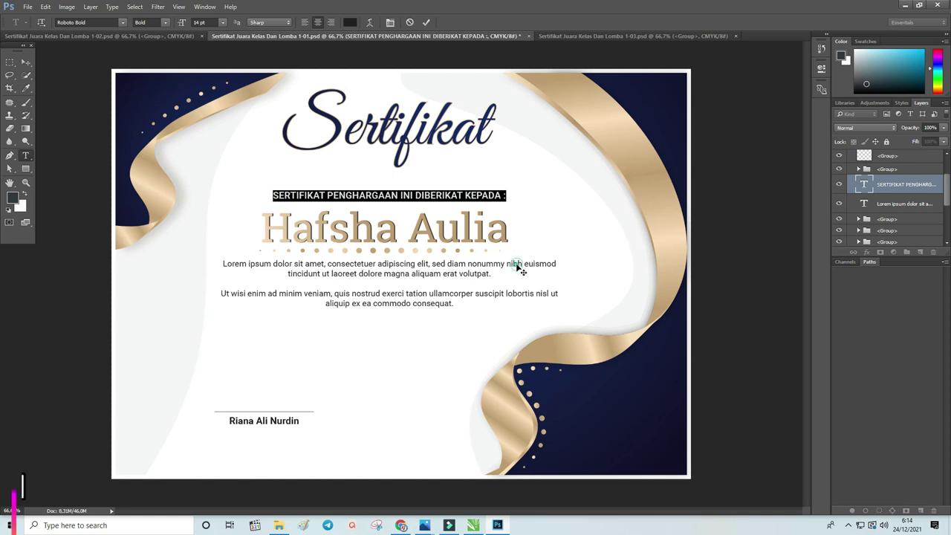
click(15, 61)
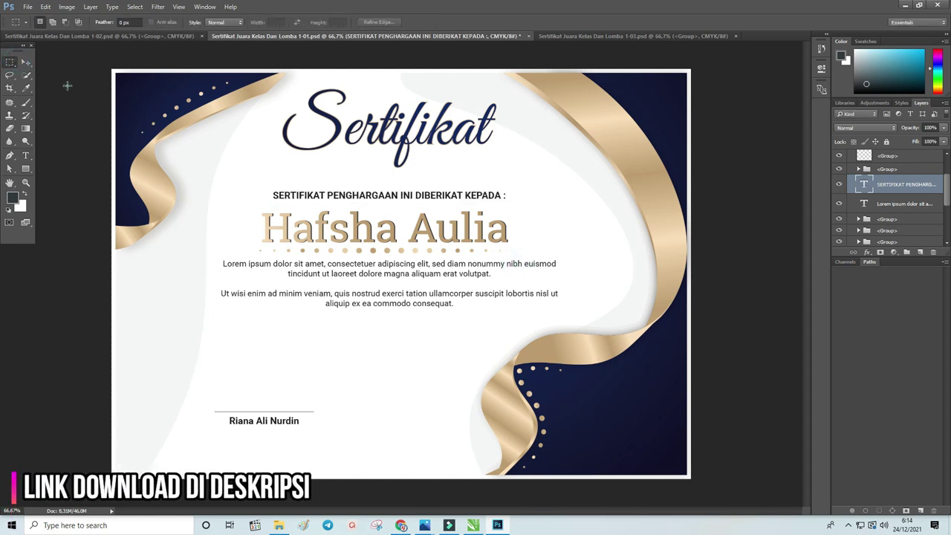
click(26, 62)
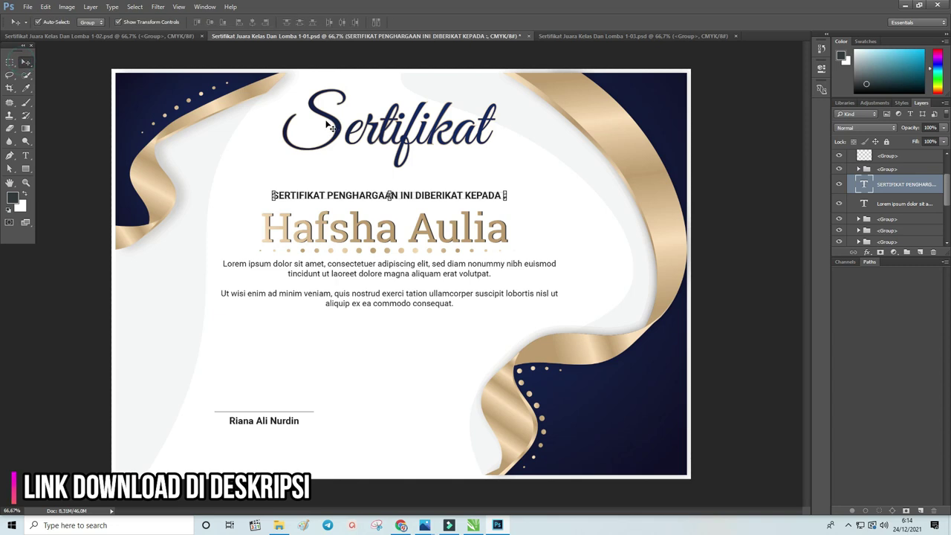
click(329, 120)
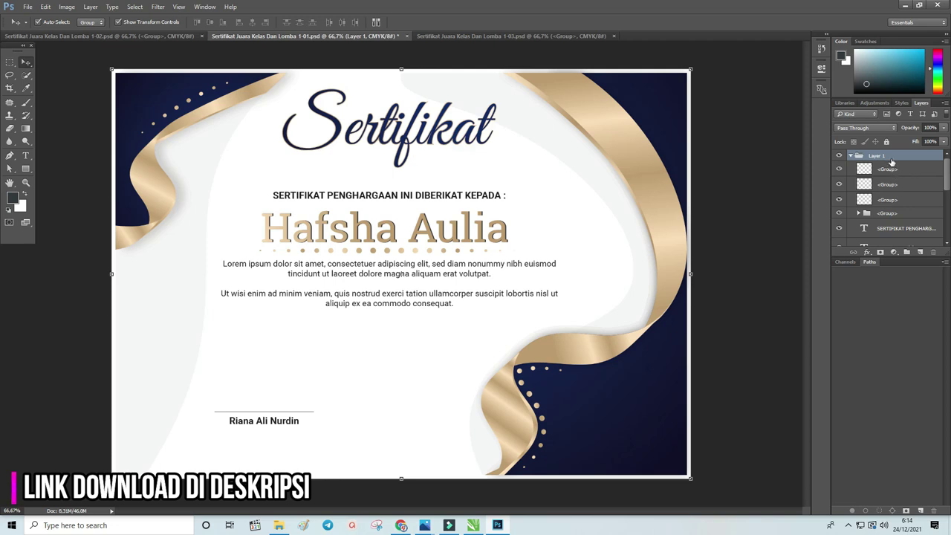
Ungroup Layer 1 and inspect the background, right ribbon and top-left dots layers.
right_click(891, 162)
click(879, 214)
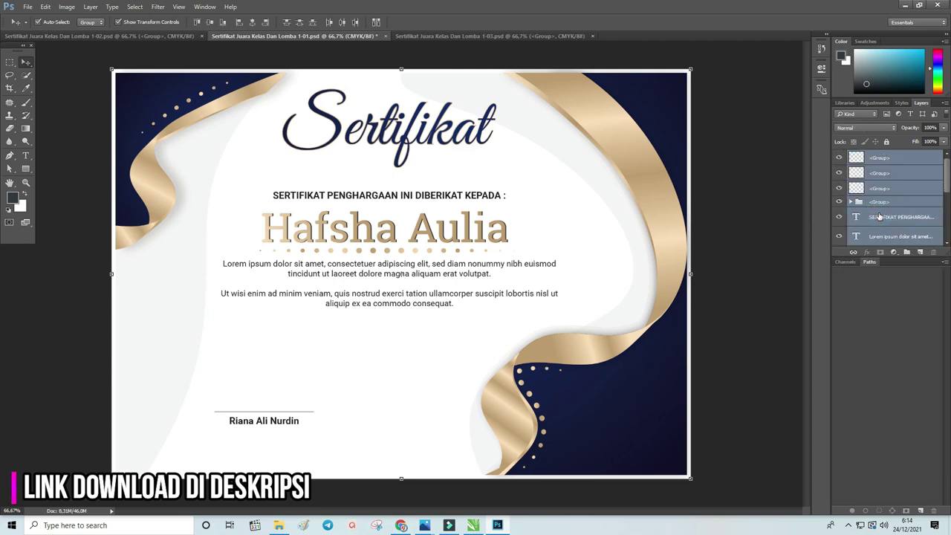
click(465, 131)
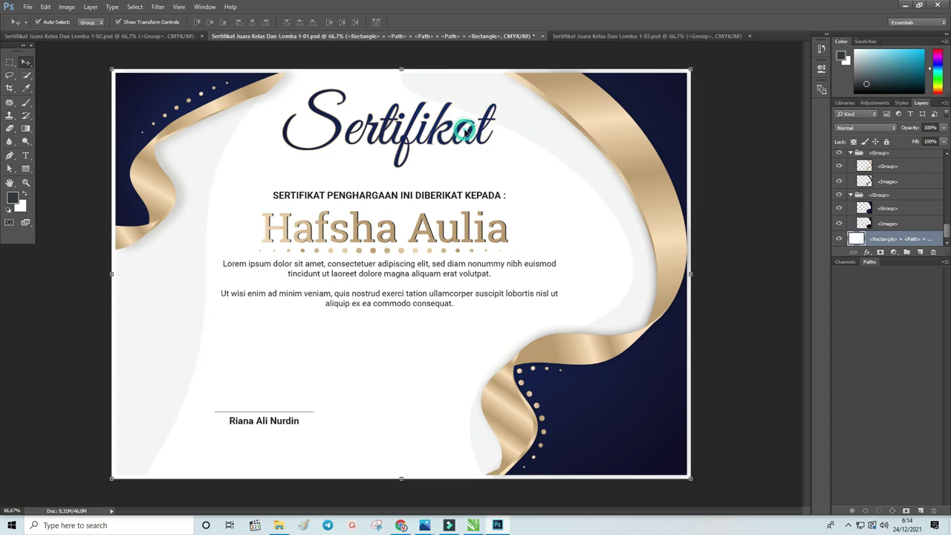
click(892, 196)
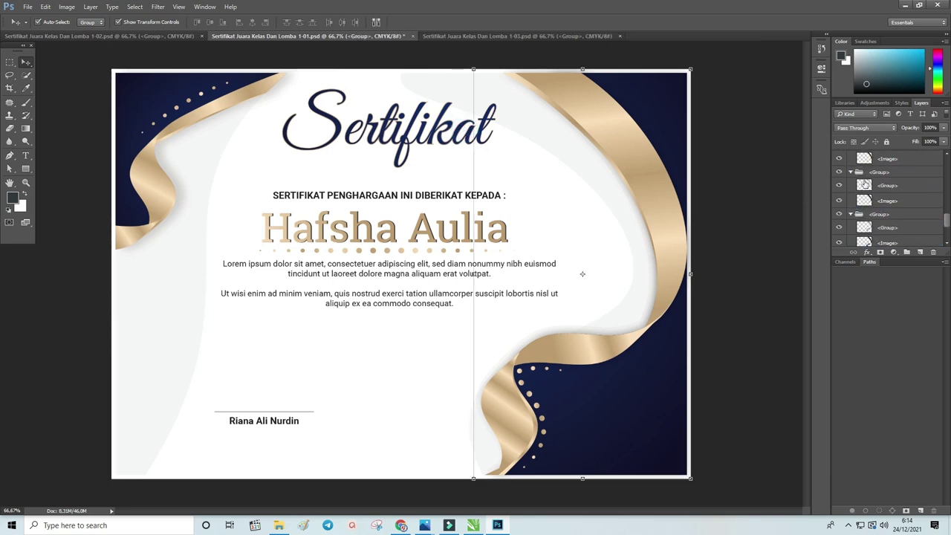
scroll(889, 191, up, 2)
scroll(889, 182, up, 2)
click(882, 173)
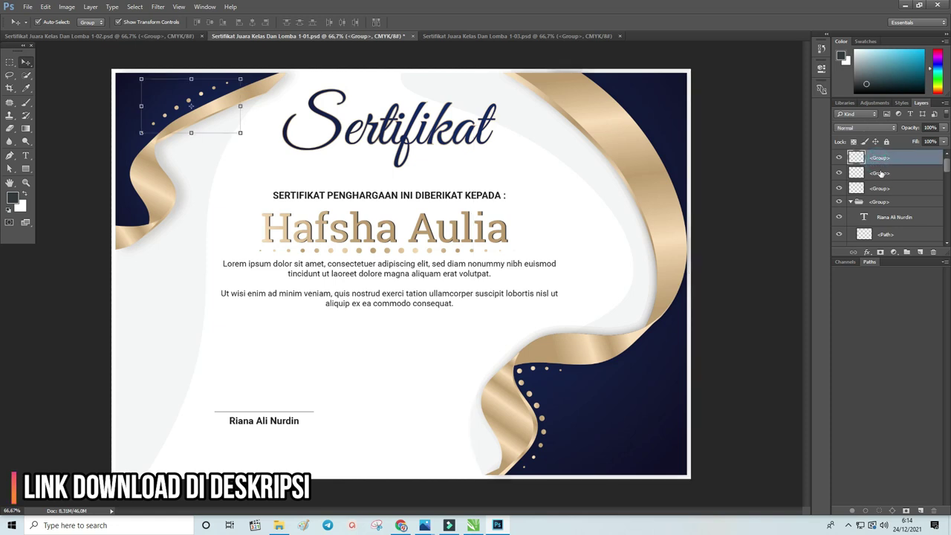
Check the dotted divider and signatory layers, then briefly open the Lorem ipsum paragraph.
click(882, 187)
scroll(885, 189, down, 1)
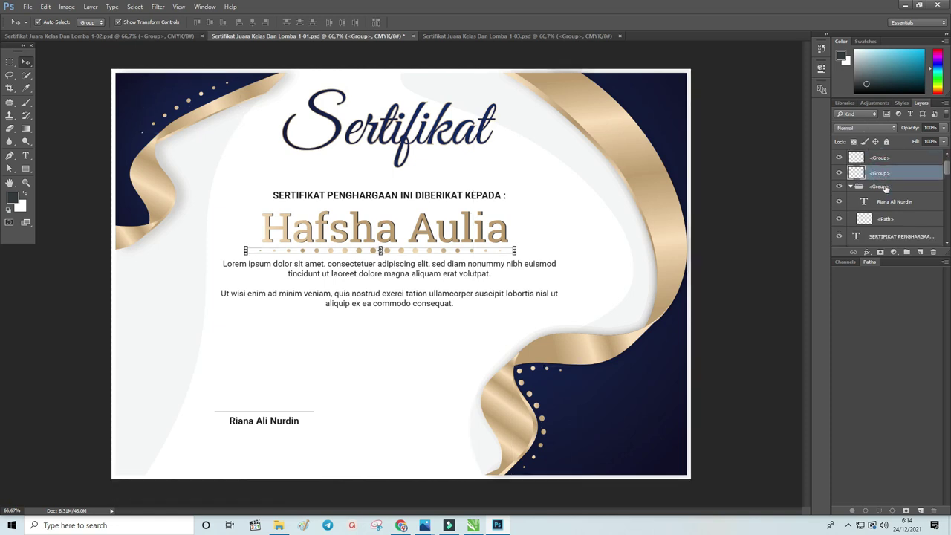
click(886, 188)
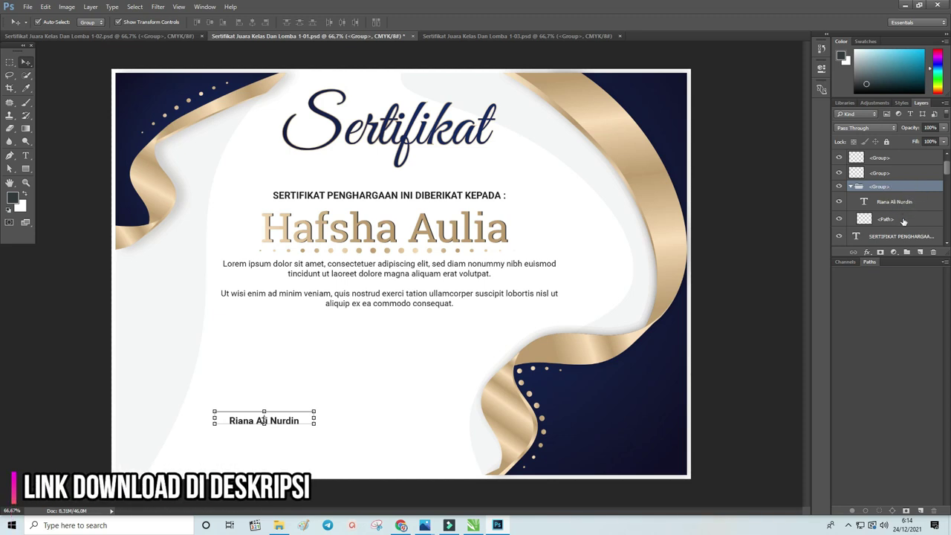
scroll(904, 221, down, 1)
scroll(905, 222, down, 1)
scroll(906, 224, down, 1)
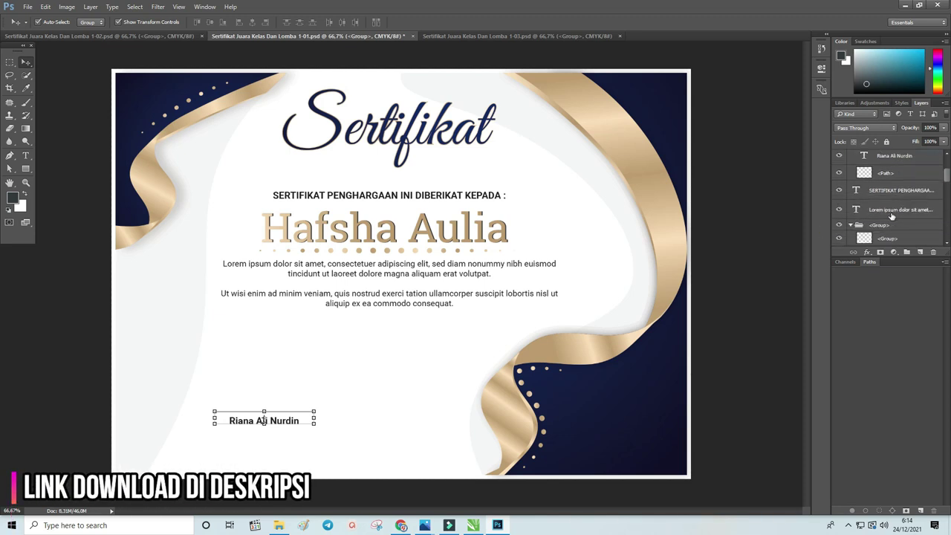
double_click(858, 210)
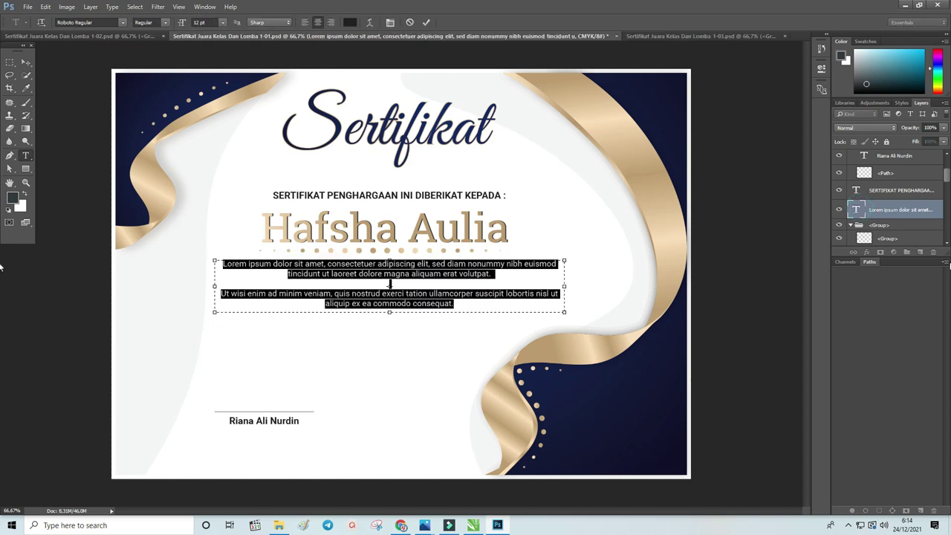
key(Escape)
key(v)
click(901, 223)
Ungroup the recipient name group, select all its layers and delete them.
click(842, 225)
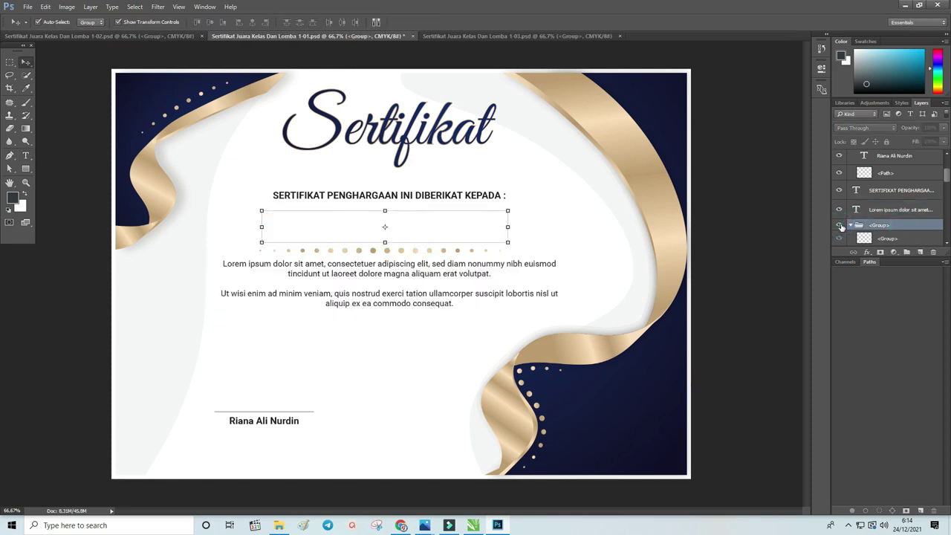
right_click(897, 225)
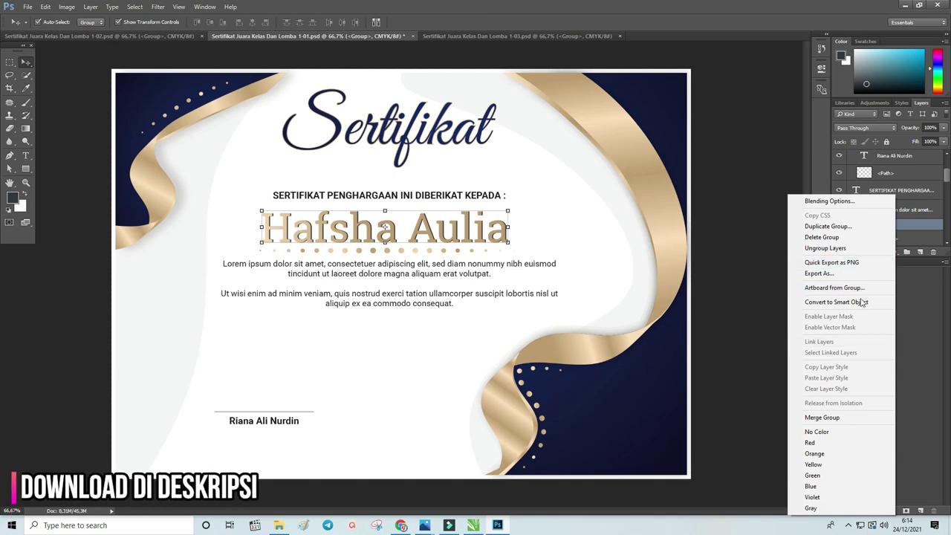
click(855, 248)
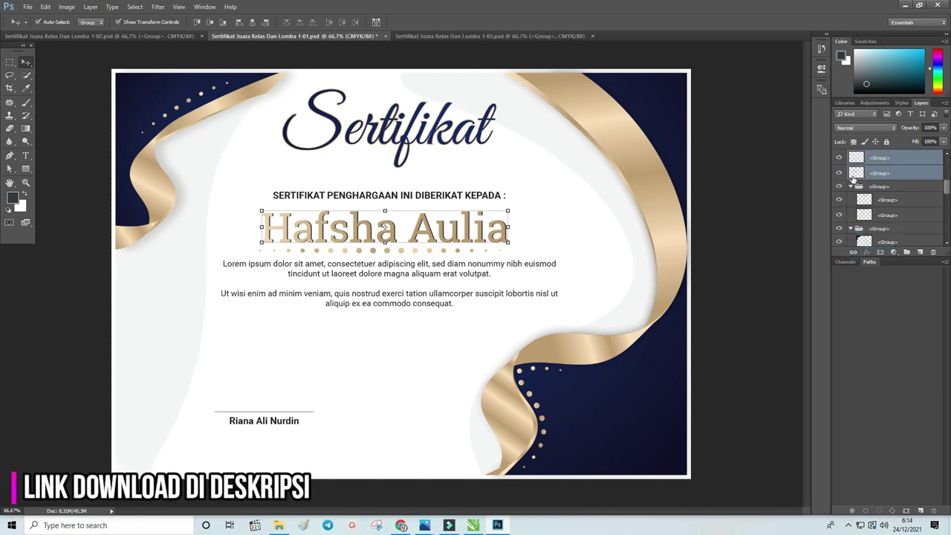
click(727, 209)
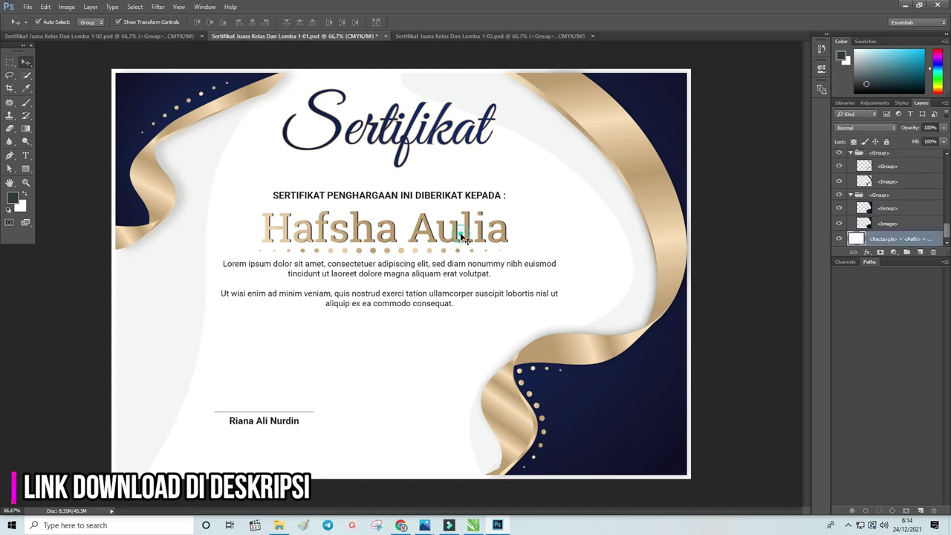
click(464, 233)
drag(464, 233, 449, 233)
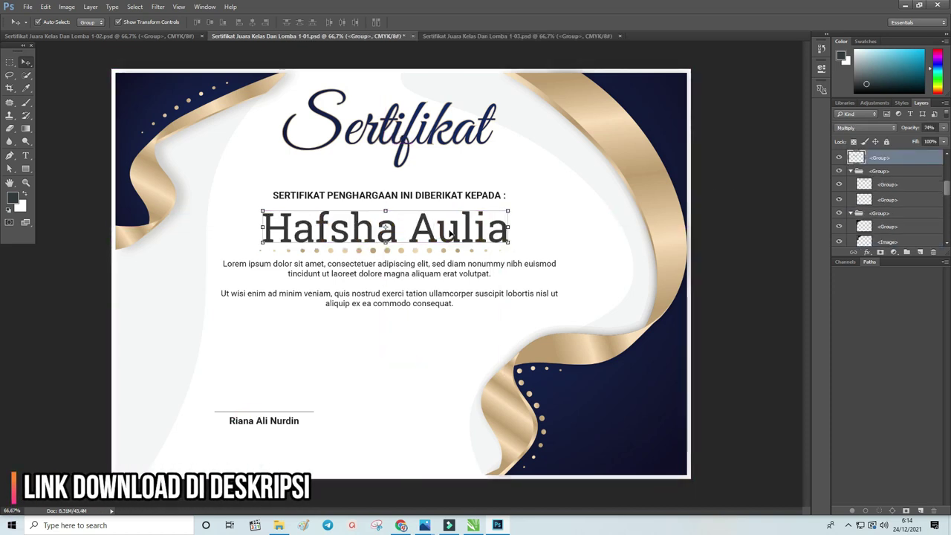
key(Delete)
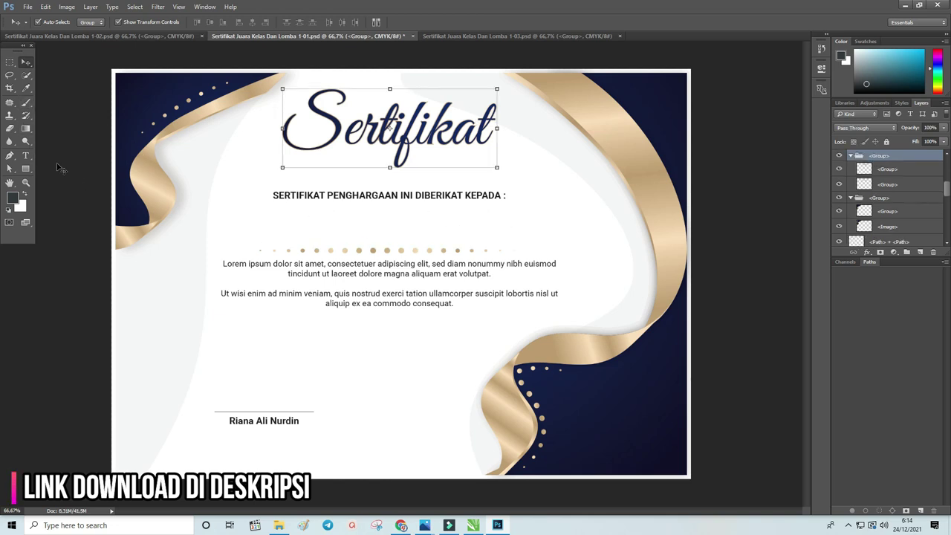
Add a 'Nama' placeholder text line above the dots and scale it into the name space.
click(25, 155)
click(307, 231)
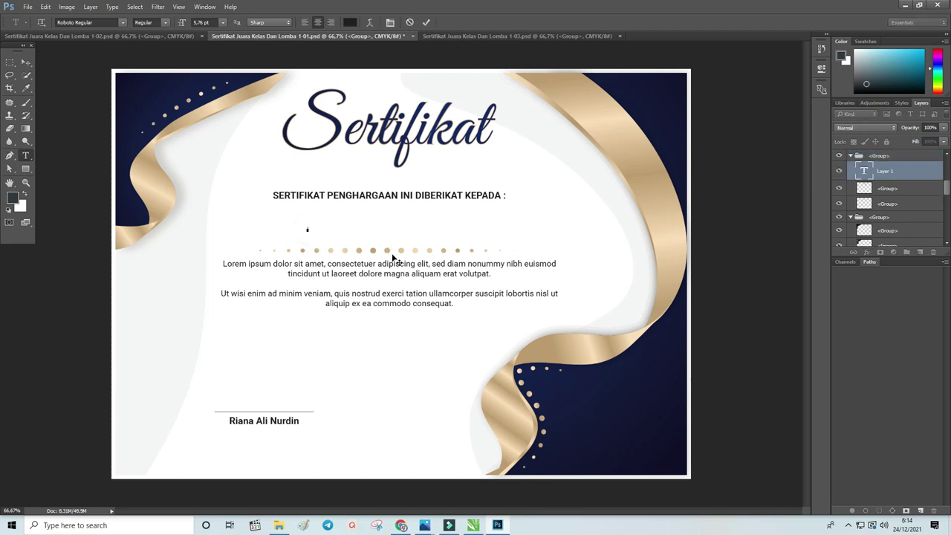
text(Nama)
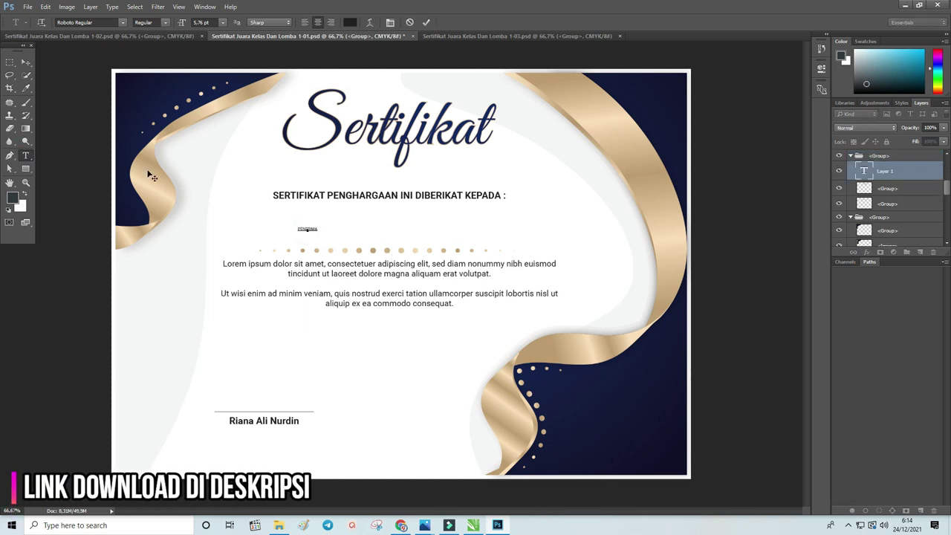
click(25, 62)
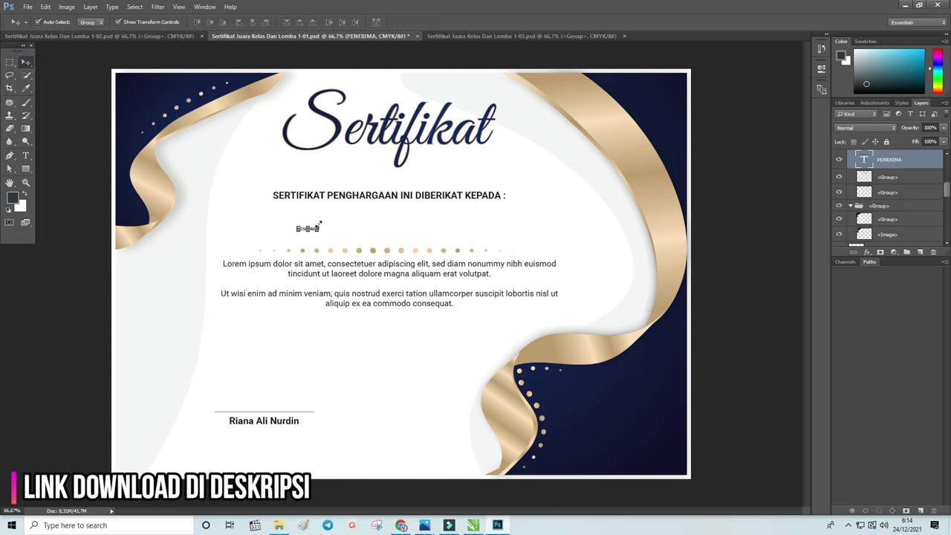
key(ctrl+t)
drag(319, 224, 550, 174)
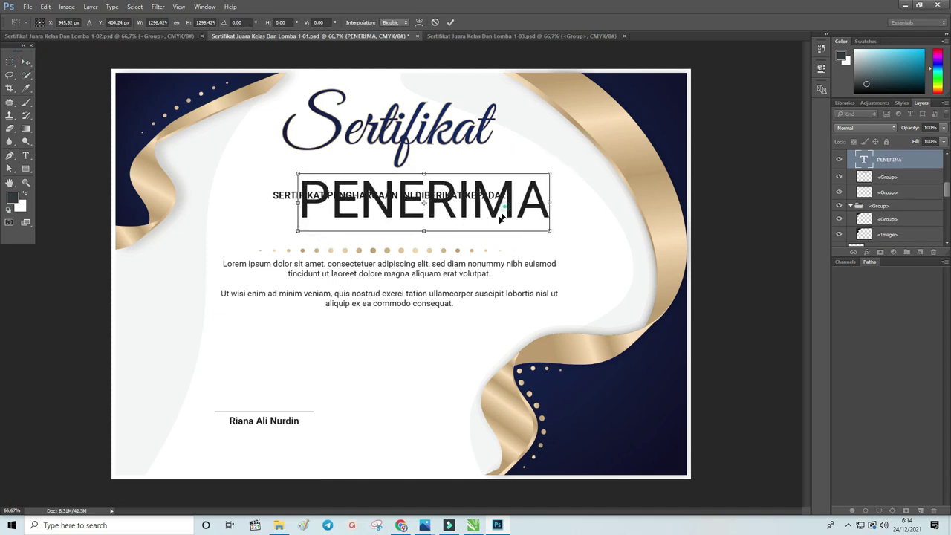
drag(502, 217, 481, 237)
drag(531, 193, 486, 210)
key(Return)
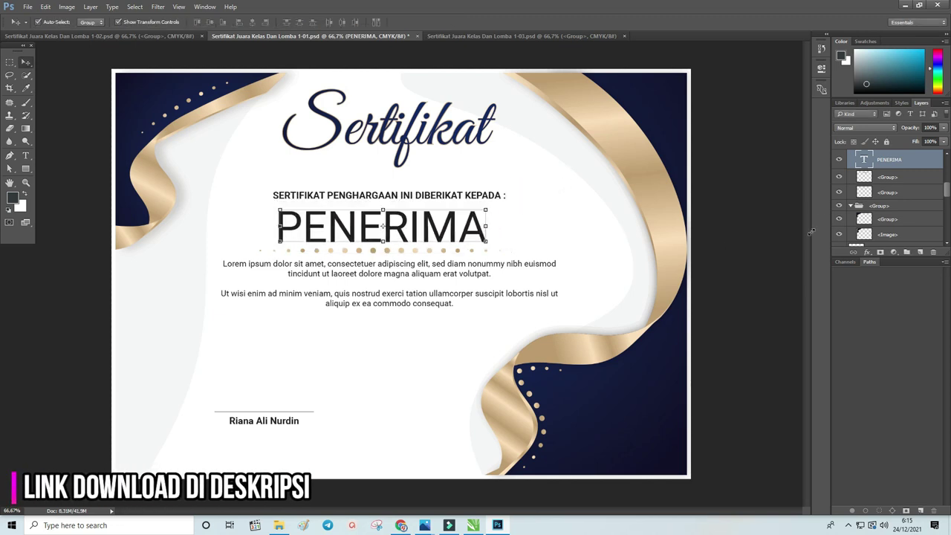
Change the PENERIMA text's font to Oswald Regular.
double_click(867, 162)
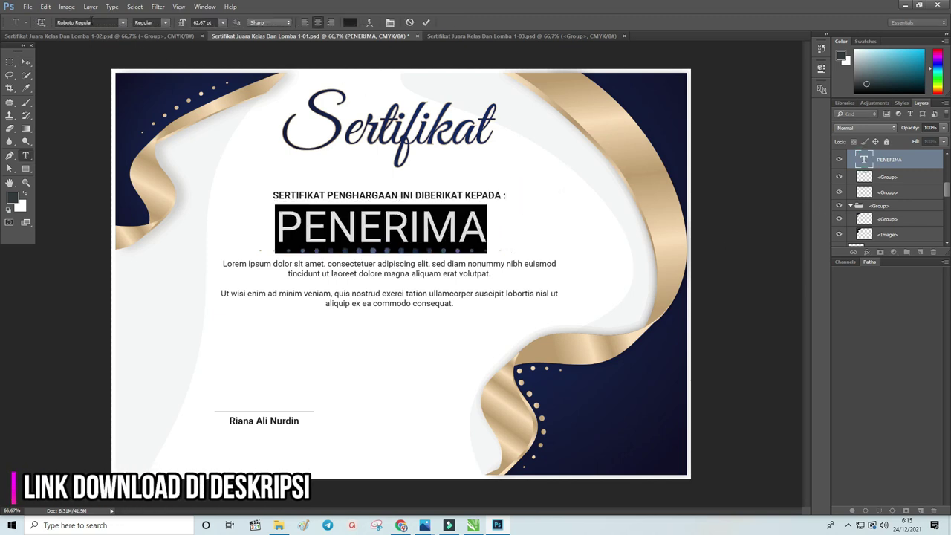
click(91, 21)
text(Os)
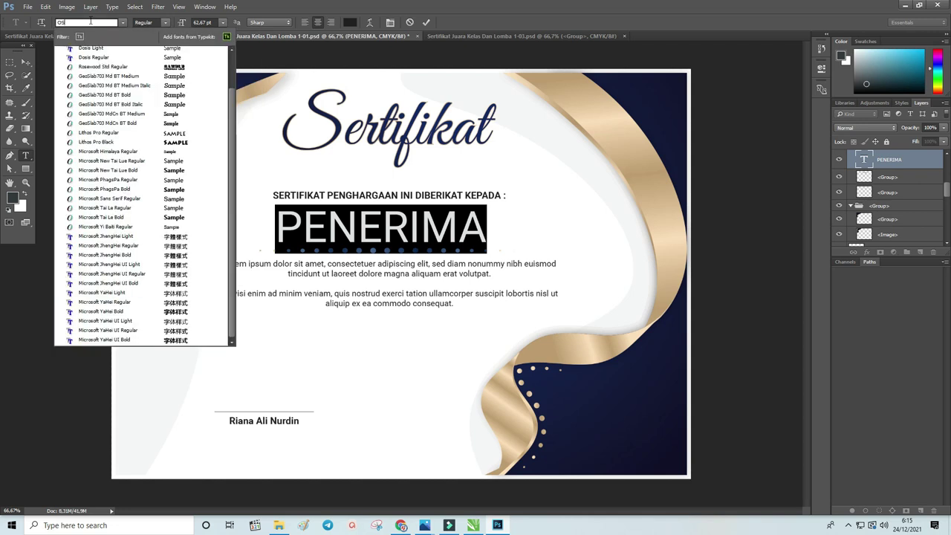
text(wald Regular)
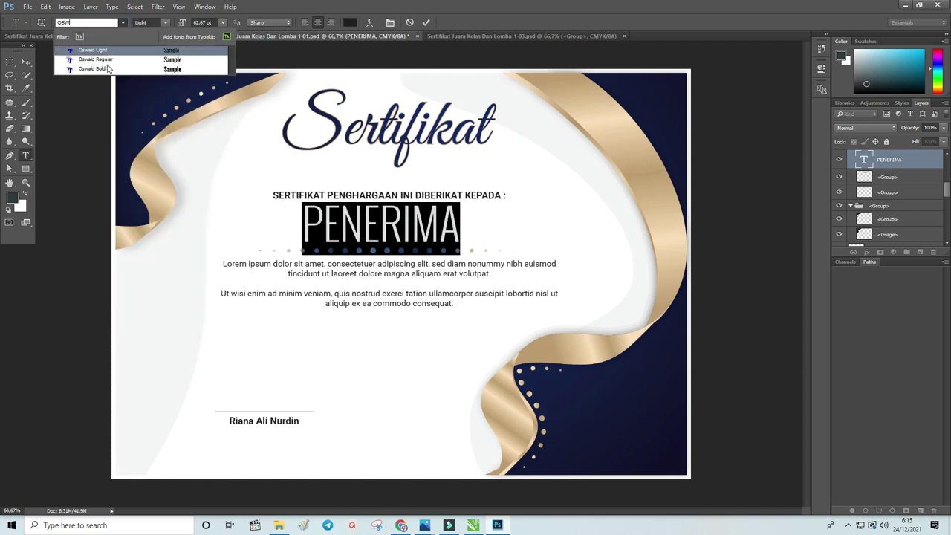
click(106, 65)
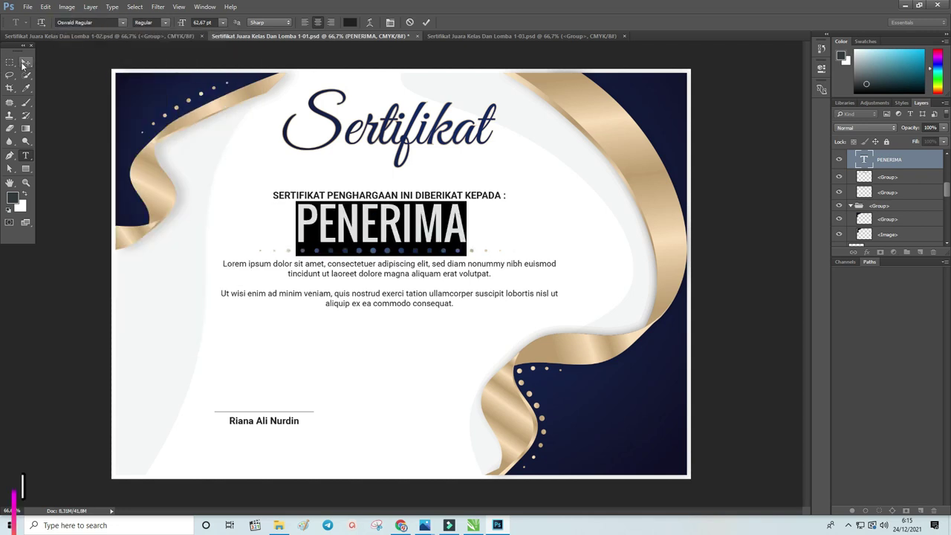
click(26, 61)
Add a Gradient Overlay to the PENERIMA layer through Blending Options.
right_click(911, 160)
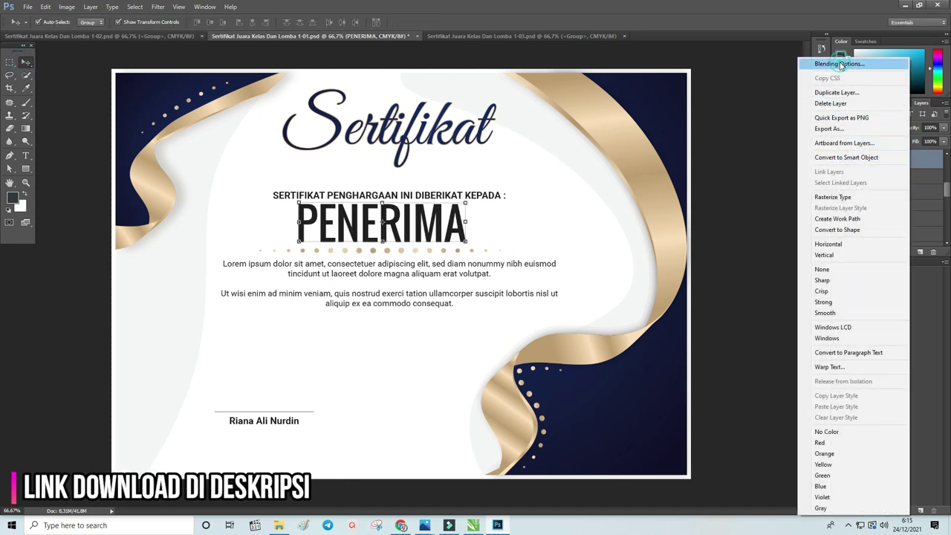
click(835, 66)
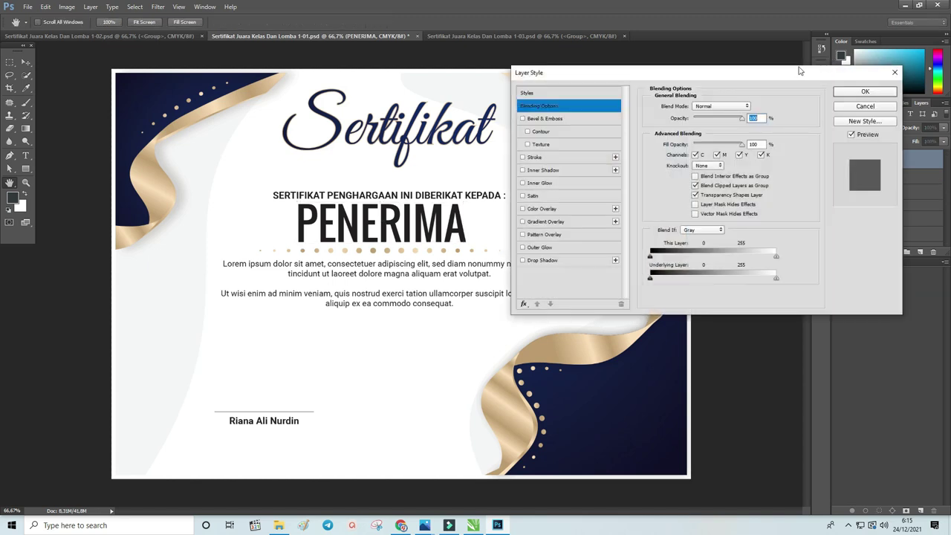
drag(694, 77, 817, 73)
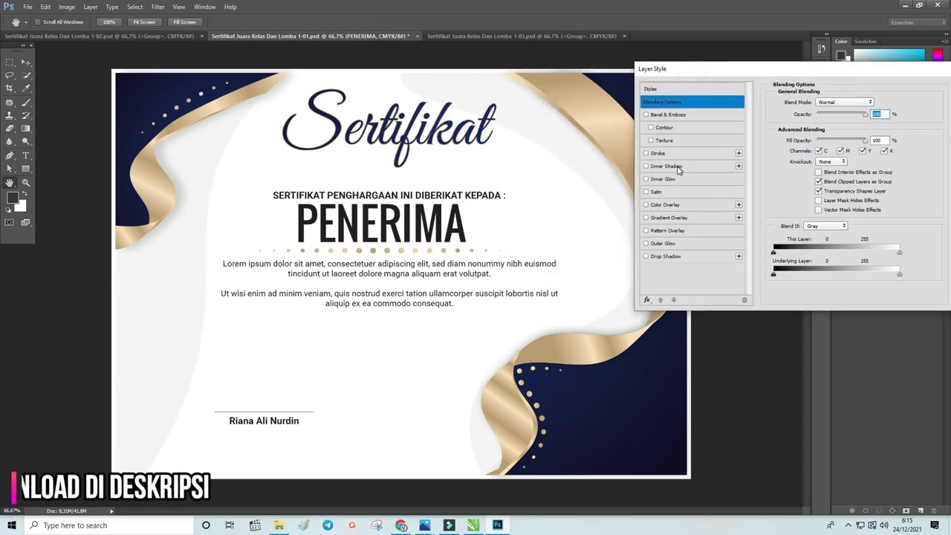
click(687, 218)
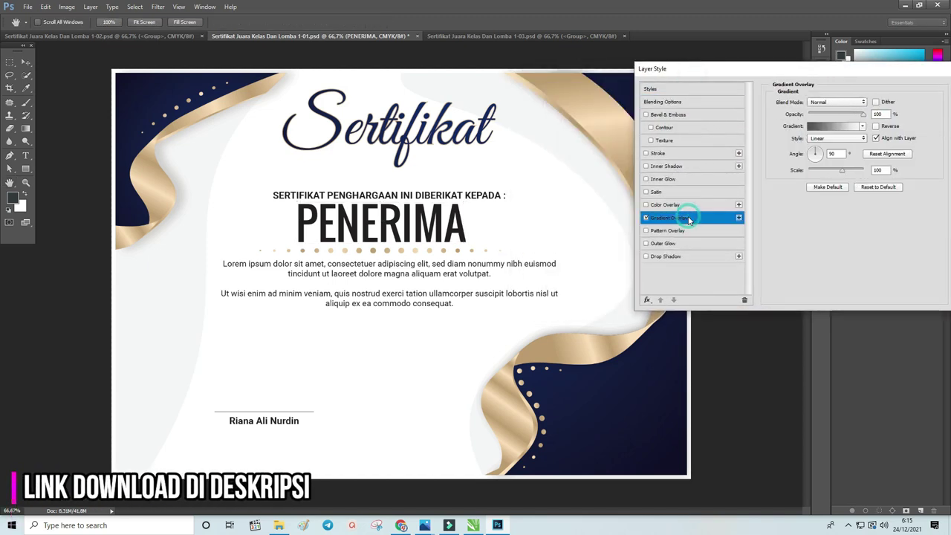
click(819, 129)
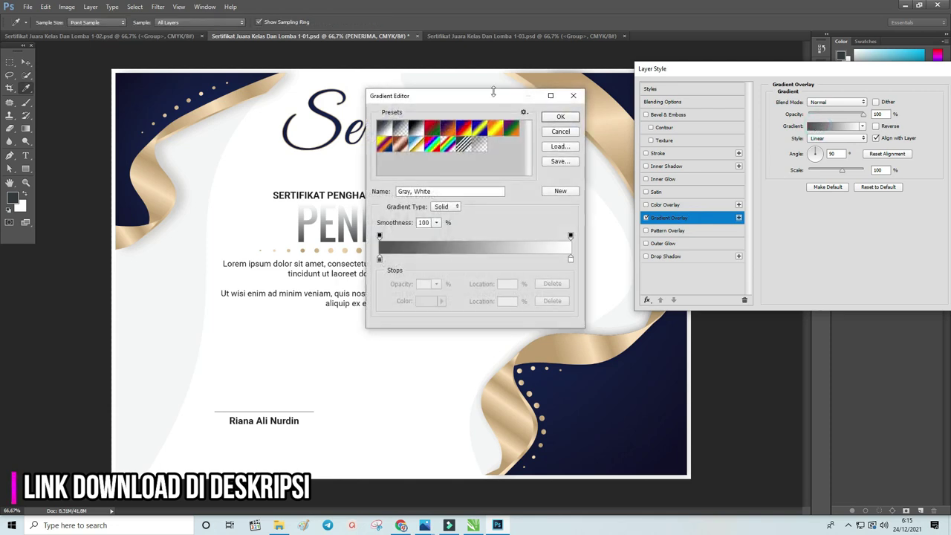
drag(492, 90, 748, 94)
Set the gradient's end stops to tan and light gold sampled from the ribbon.
double_click(635, 262)
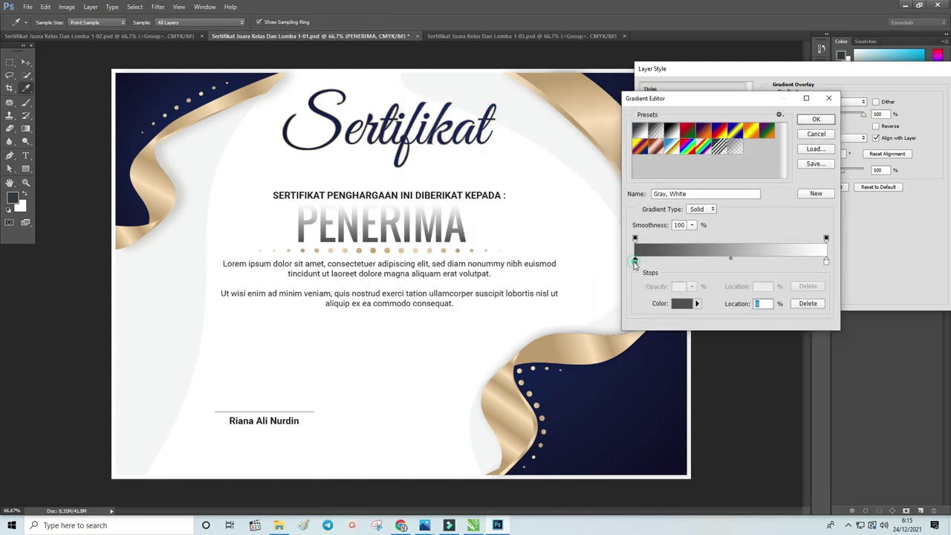
click(524, 75)
click(574, 130)
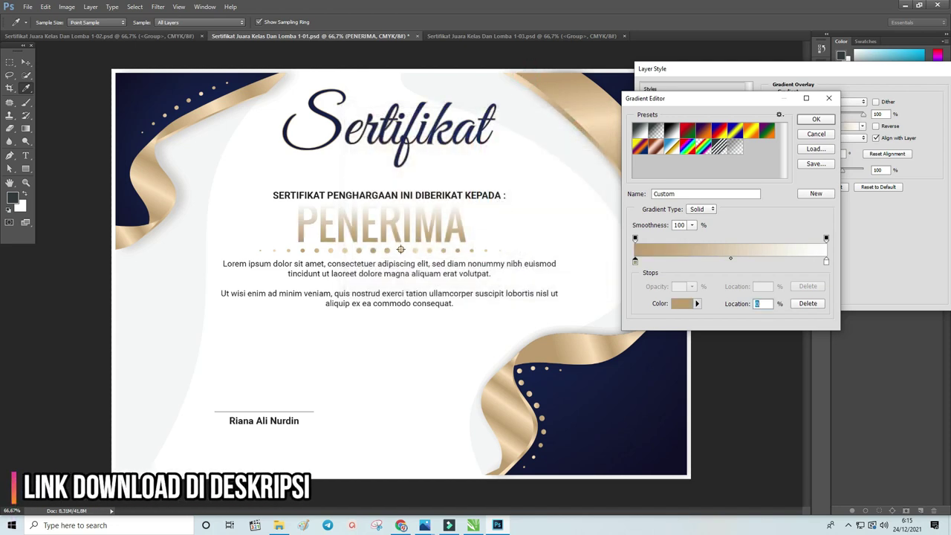
double_click(826, 262)
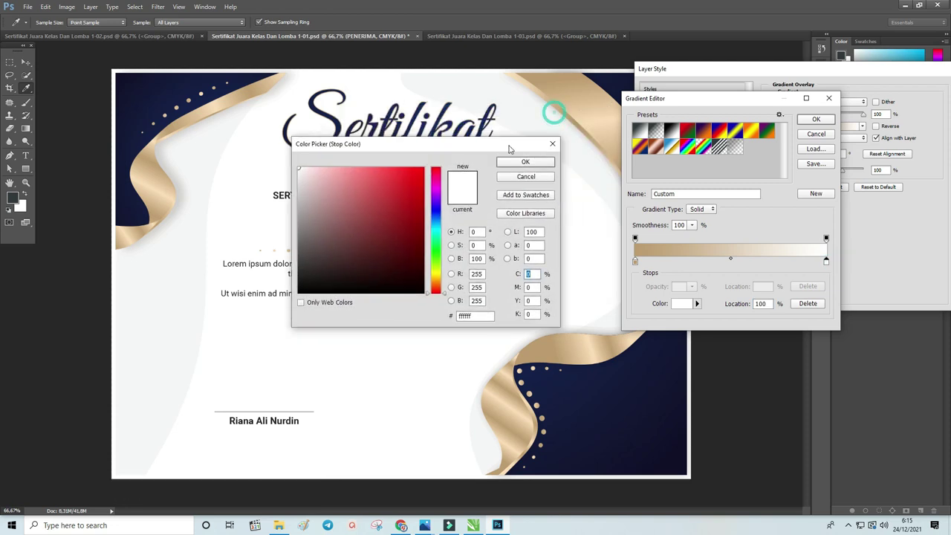
click(608, 124)
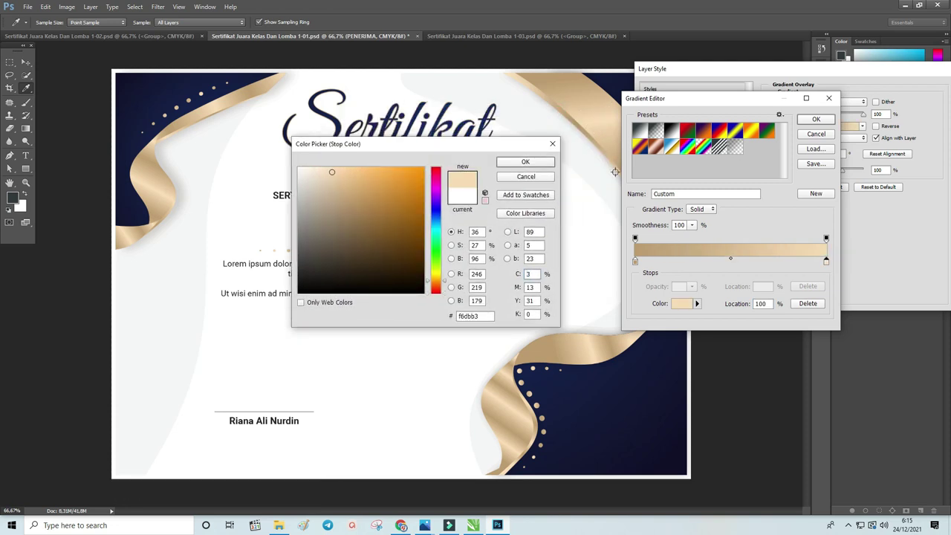
click(526, 162)
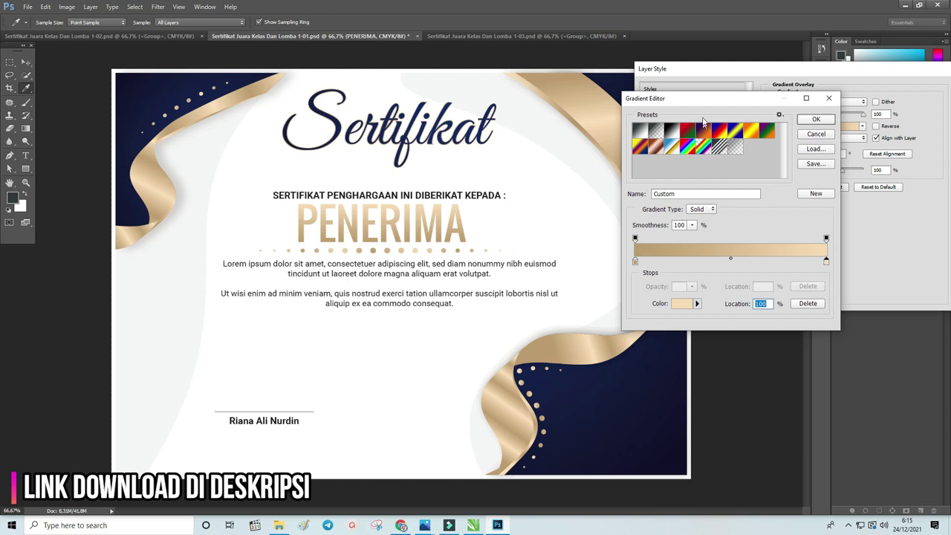
drag(717, 98, 702, 98)
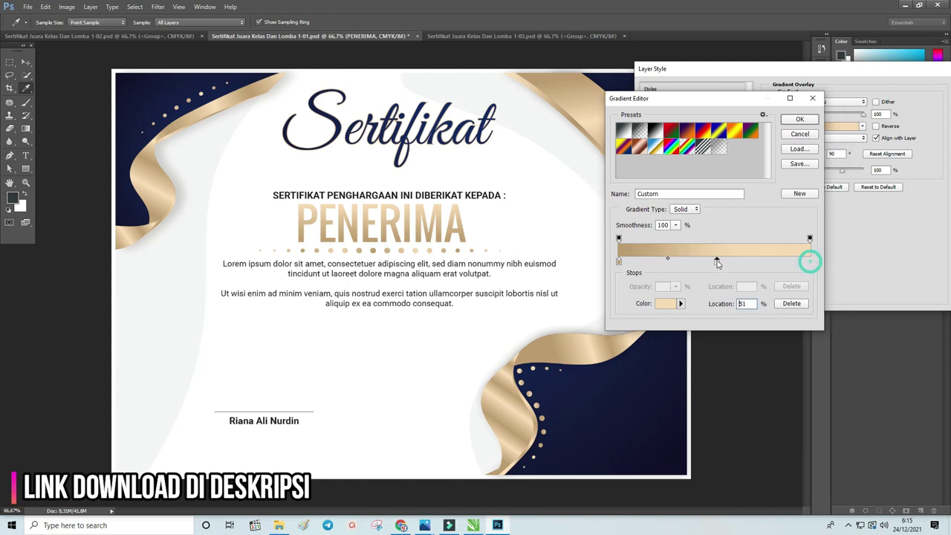
drag(810, 262, 715, 261)
drag(619, 261, 695, 261)
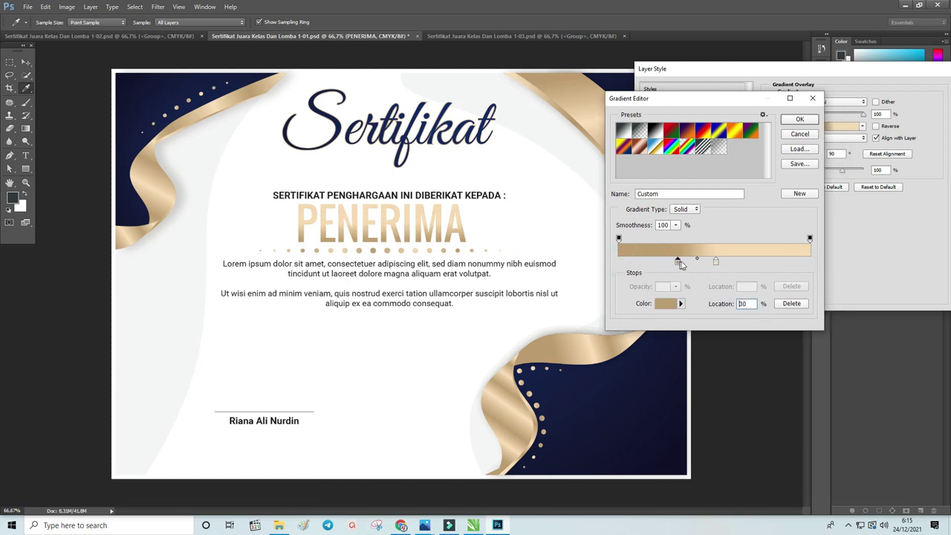
Add extra gold colour stops at about 20% and 58% along the gradient.
click(628, 262)
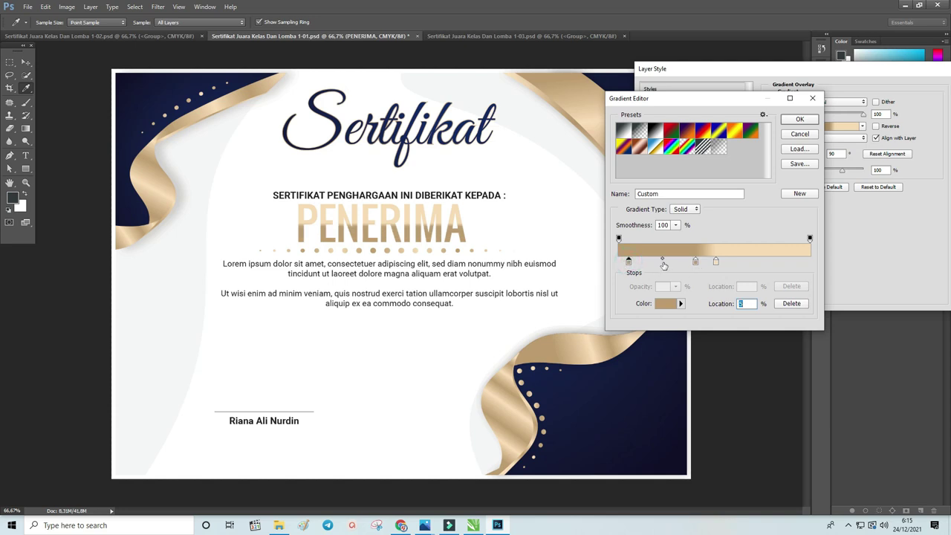
click(805, 262)
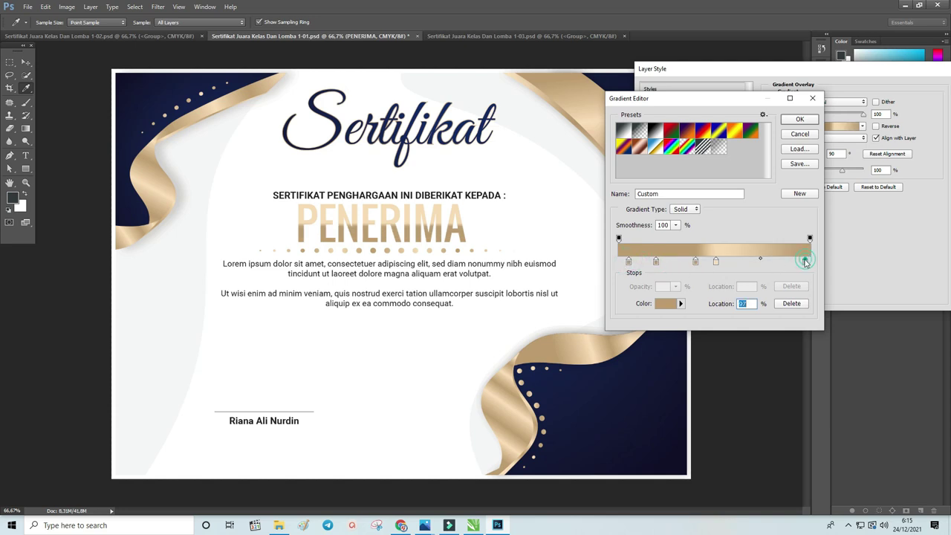
text(76)
click(764, 262)
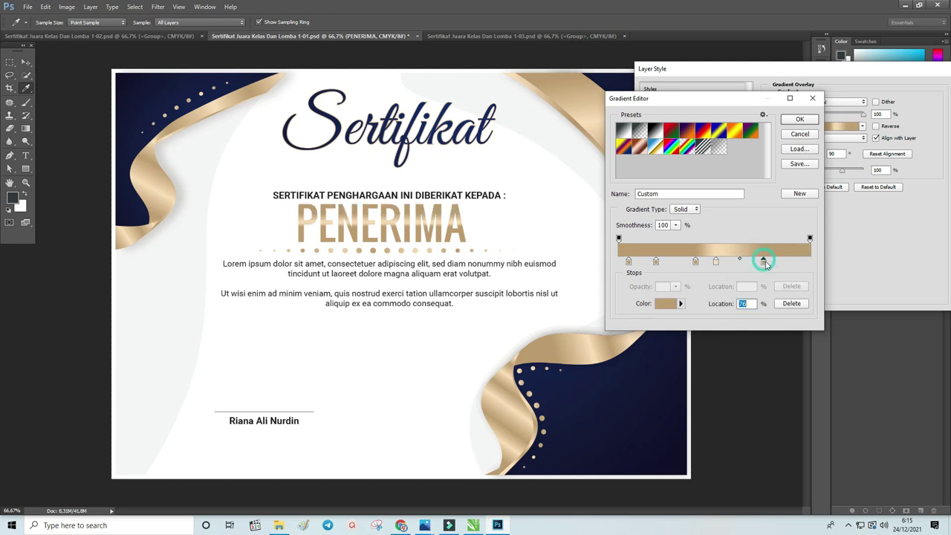
drag(764, 262, 777, 266)
click(723, 262)
drag(728, 265, 729, 262)
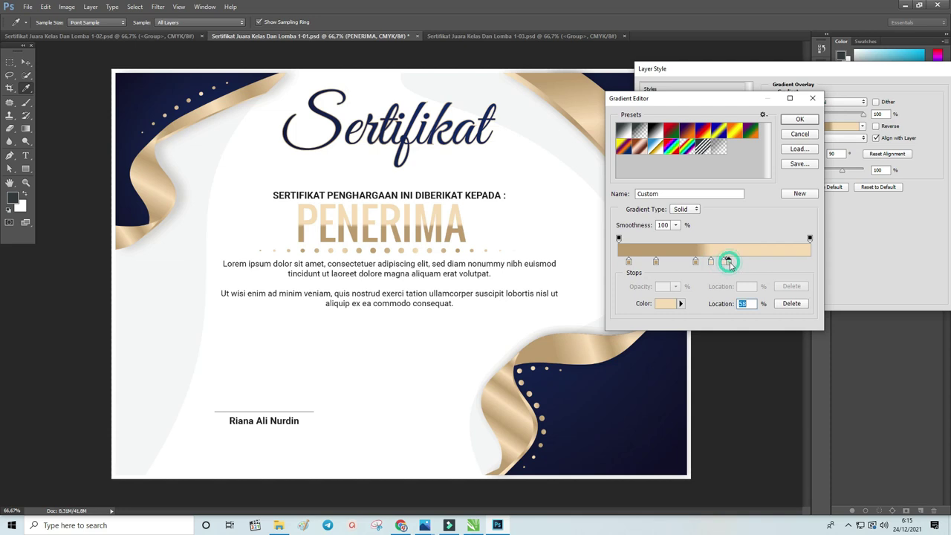
double_click(727, 262)
click(550, 177)
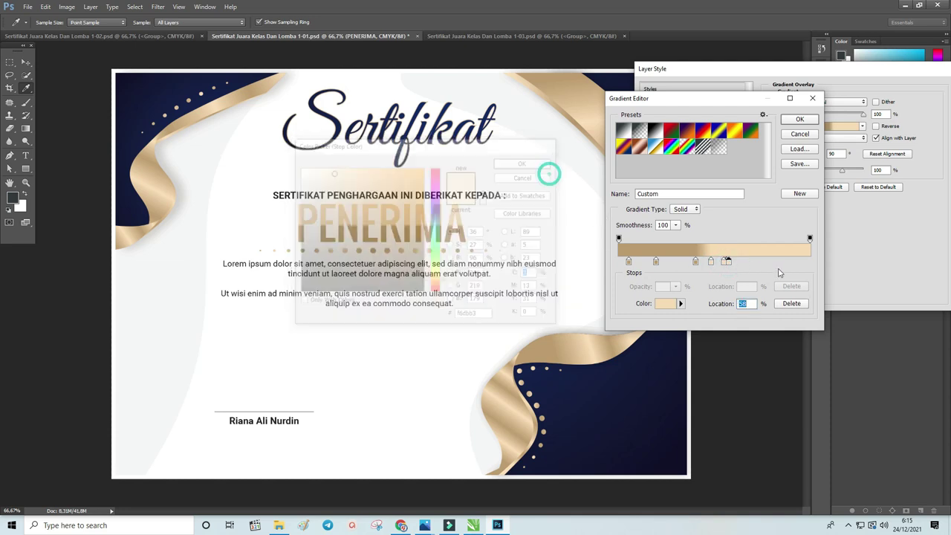
Arrange the stops at 23%, 79% and the right end, then accept the gradient.
drag(729, 265, 776, 263)
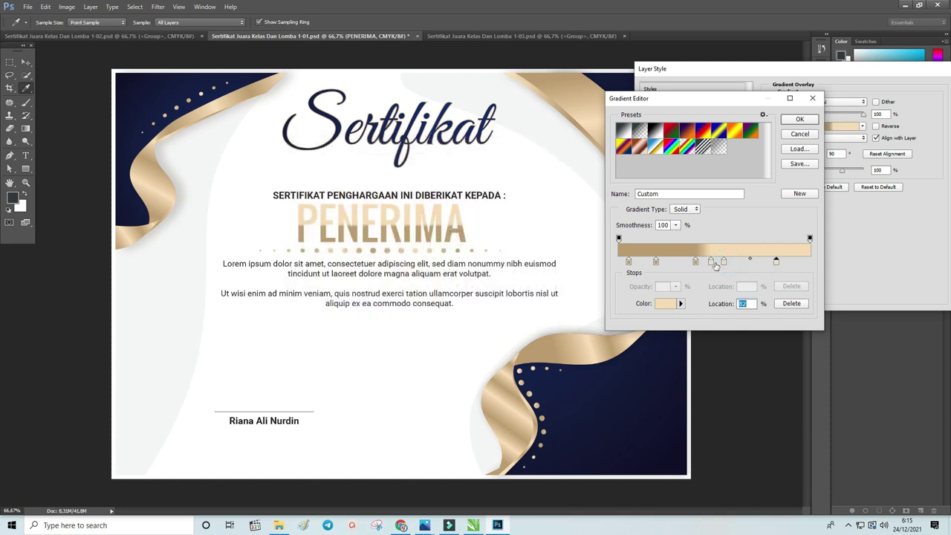
mouse_move(694, 262)
mouse_down()
mouse_move(754, 264)
mouse_move(619, 264)
mouse_up()
drag(681, 262, 662, 262)
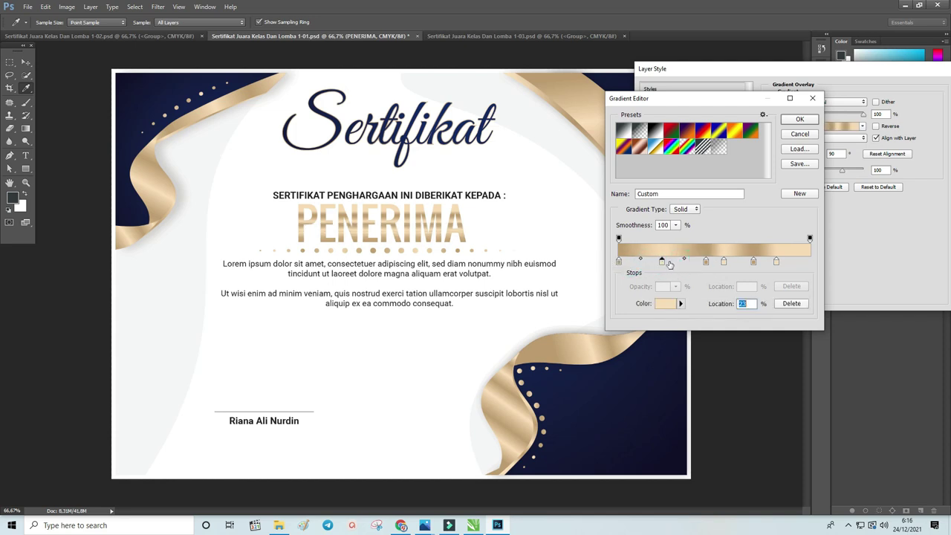
drag(777, 263, 809, 262)
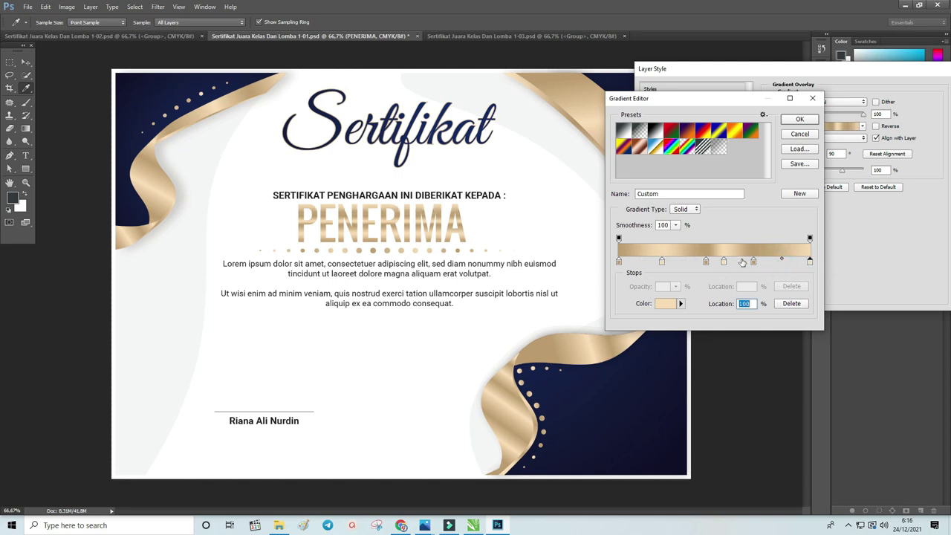
mouse_move(753, 262)
mouse_down()
mouse_move(770, 263)
mouse_move(700, 262)
mouse_up()
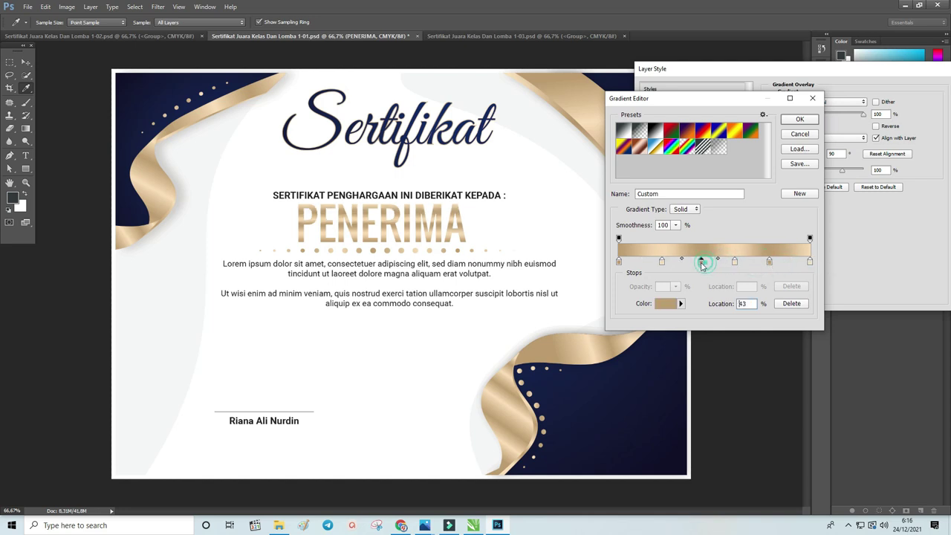
click(801, 121)
Tilt the gradient overlay to a diagonal 48° angle and stretch its scale to maximum.
click(817, 153)
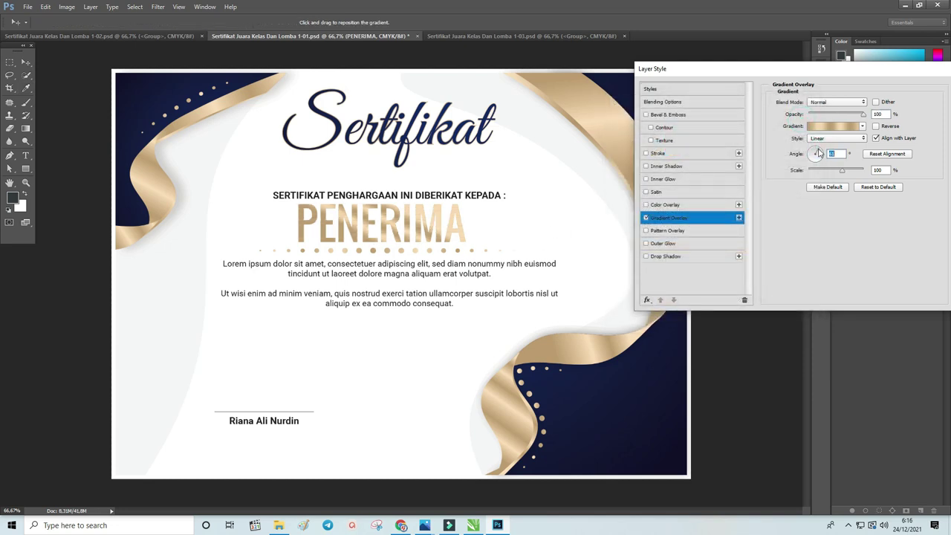
click(820, 154)
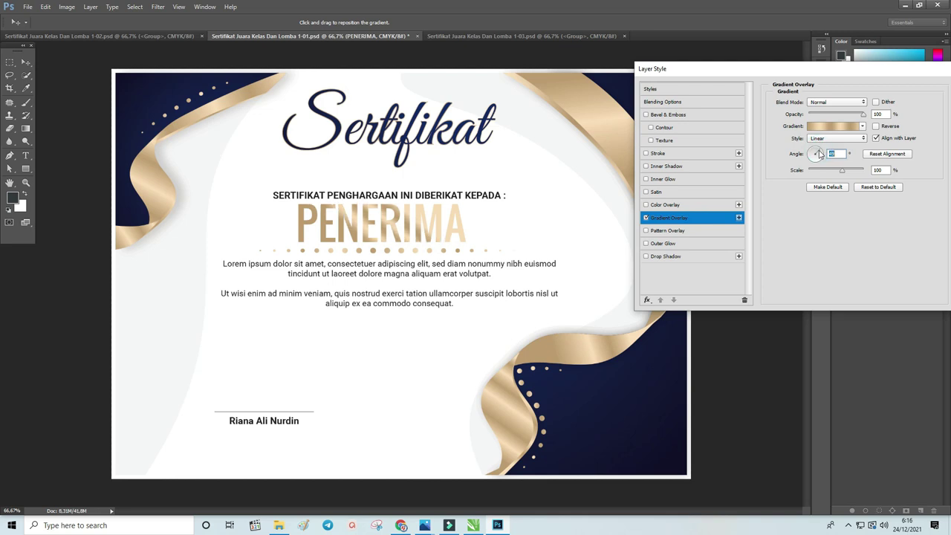
click(820, 154)
click(818, 154)
drag(844, 172, 880, 171)
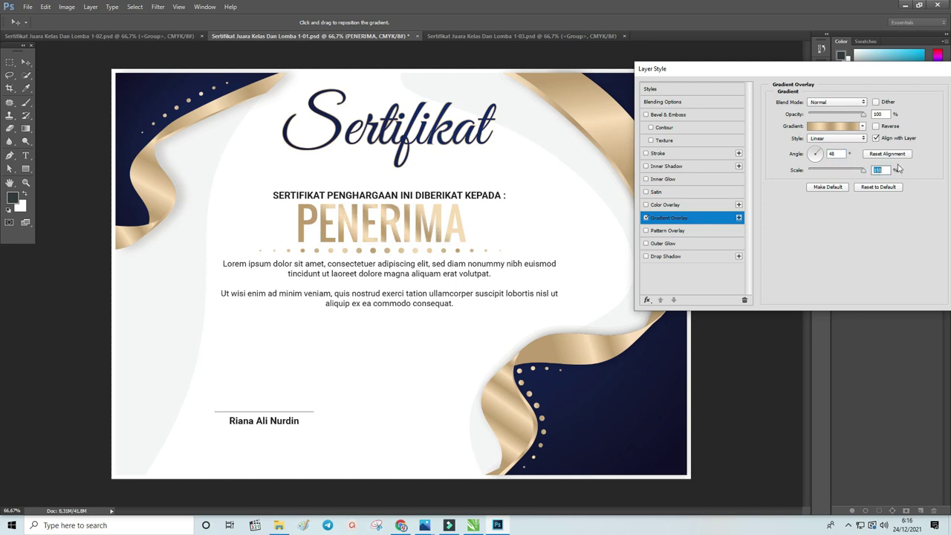
drag(869, 68, 808, 74)
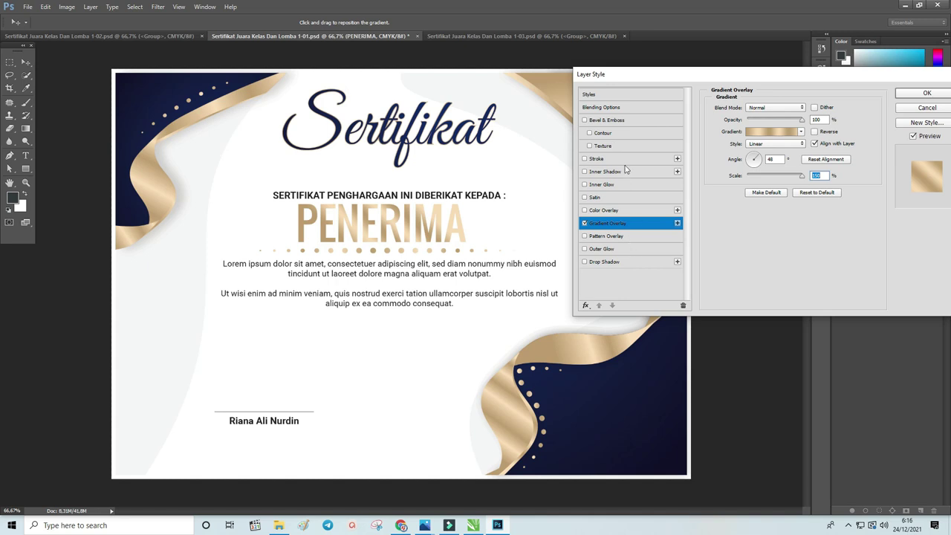
Add a Multiply drop shadow at 71% opacity with adjusted size, and apply the styles.
click(614, 262)
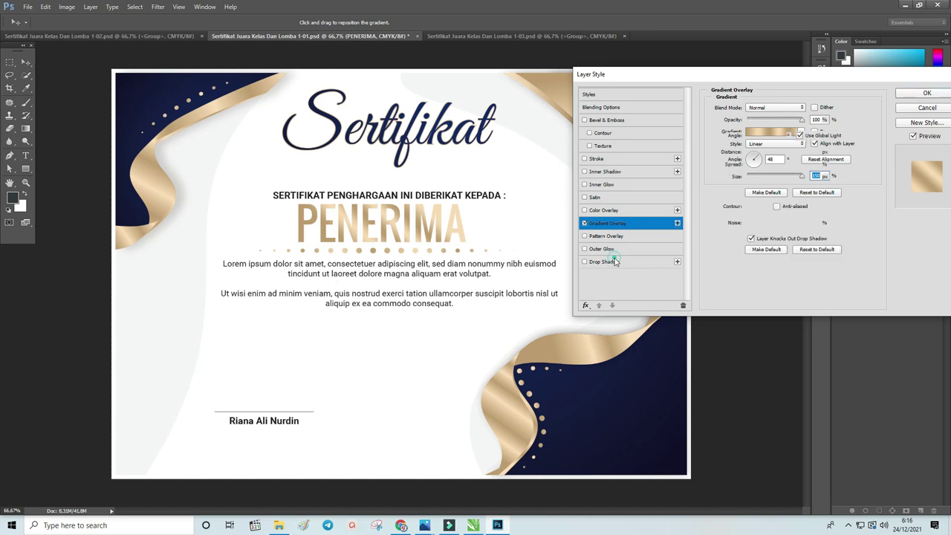
drag(764, 120, 783, 121)
drag(751, 177, 749, 182)
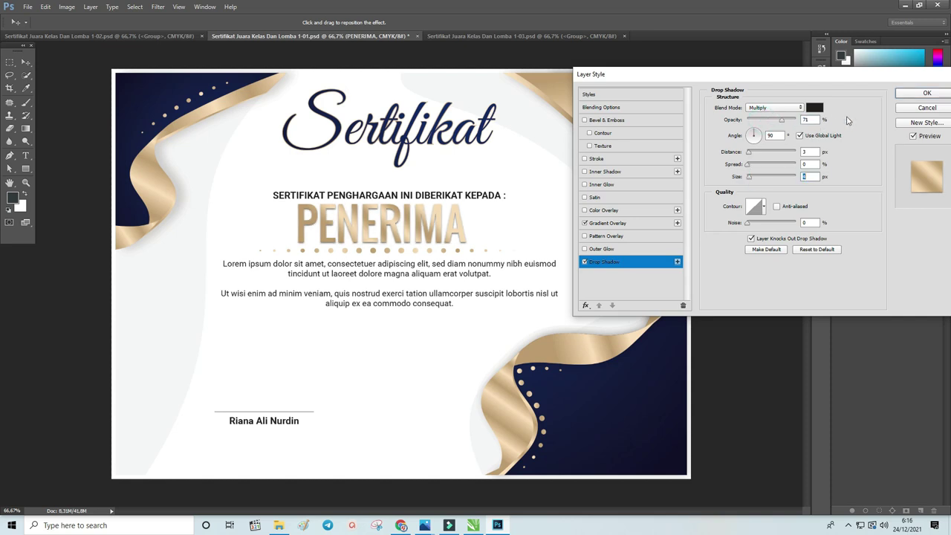
click(911, 95)
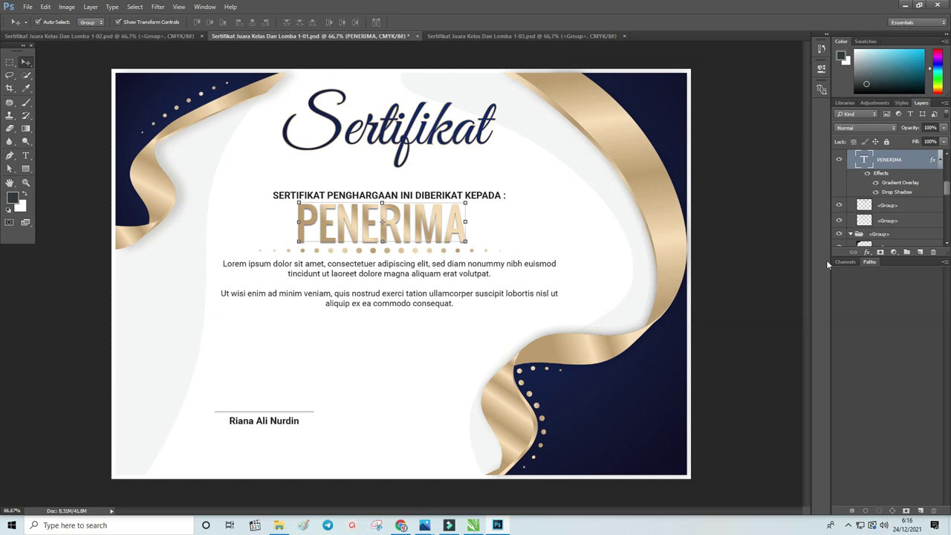
Replace the PENERIMA placeholder with the recipient's first name, retyping the miscapitalised entry.
double_click(863, 159)
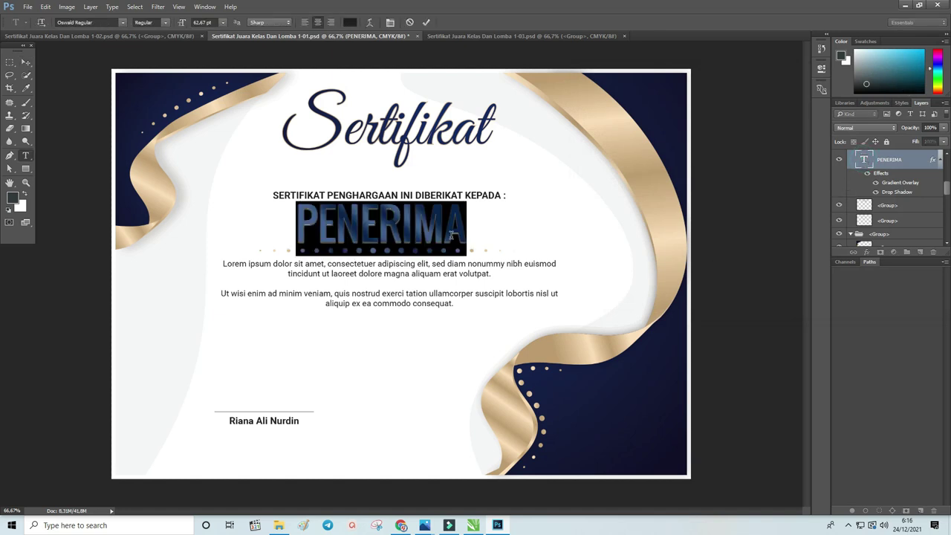
text(rIANA)
key(ctrl+a)
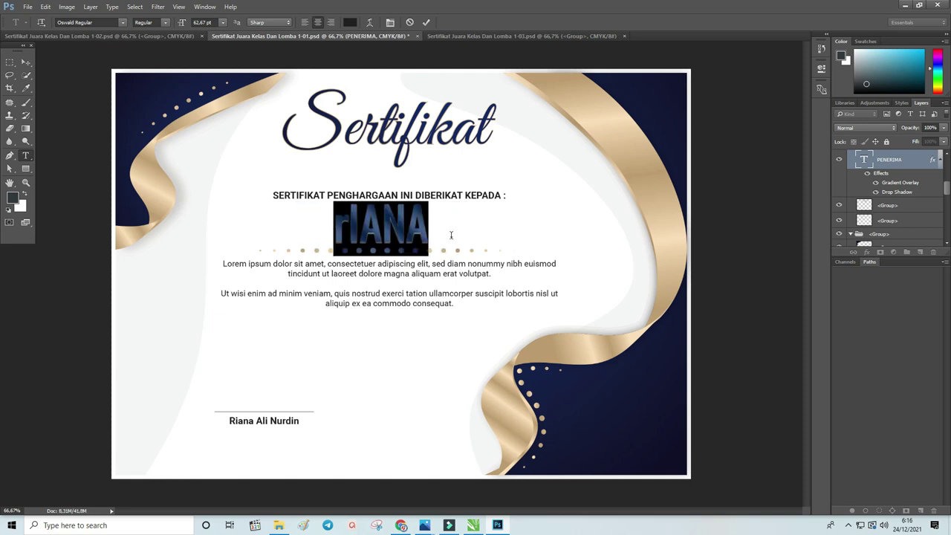
text(Riana)
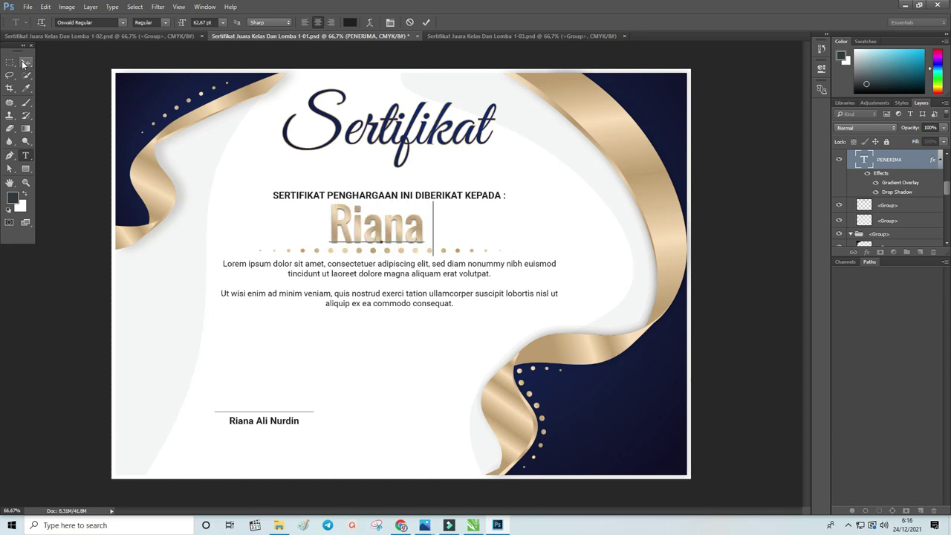
click(24, 63)
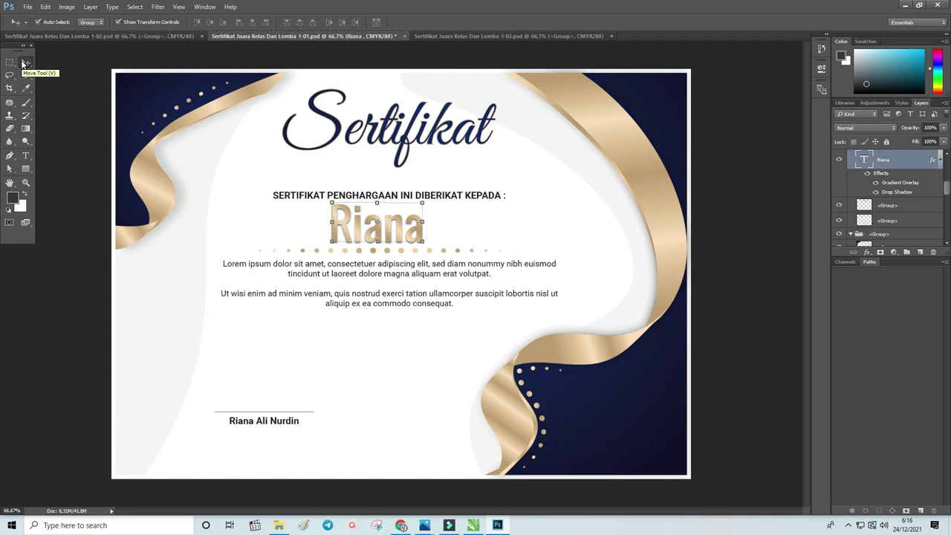
click(402, 136)
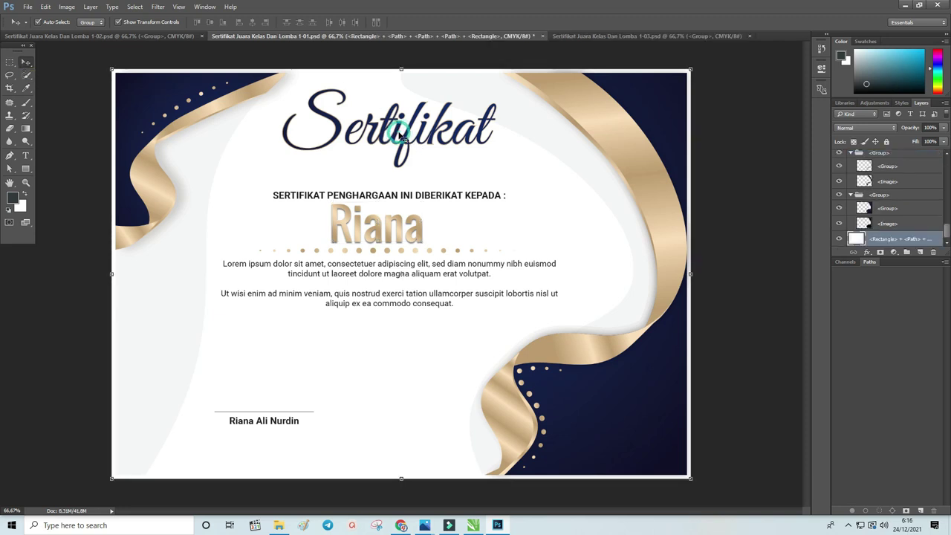
click(405, 147)
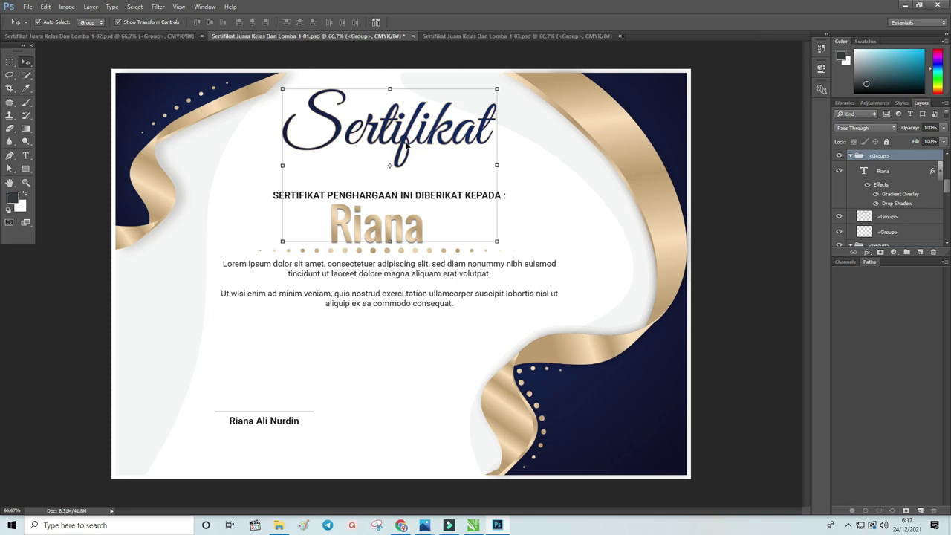
Open Mendali-01 and Untitled-2-01 from the PSD folder in Photoshop.
key(alt+Tab)
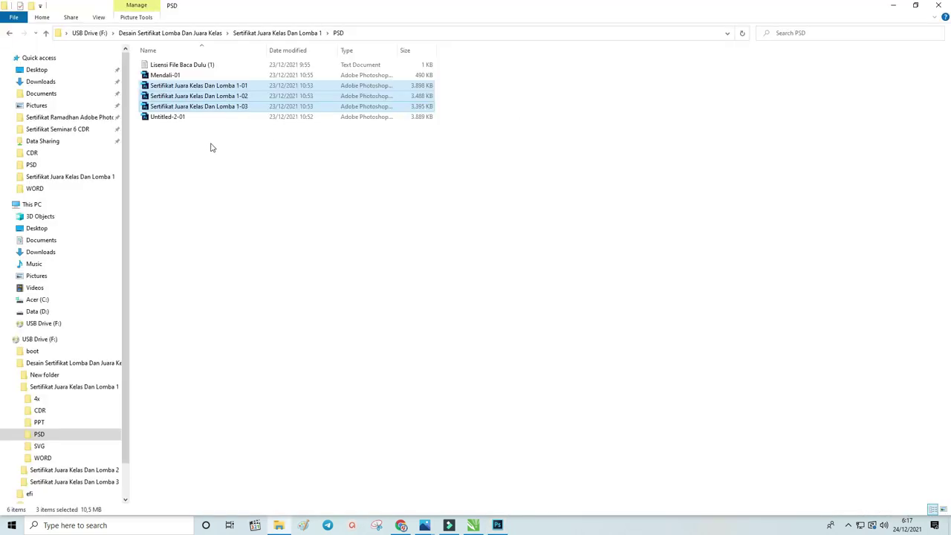
click(179, 119)
click(174, 76)
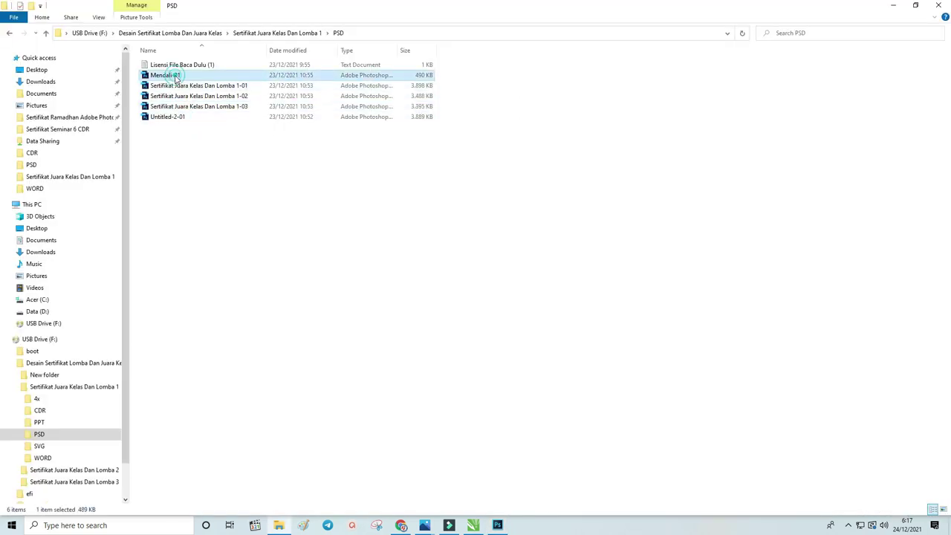
right_click(178, 119)
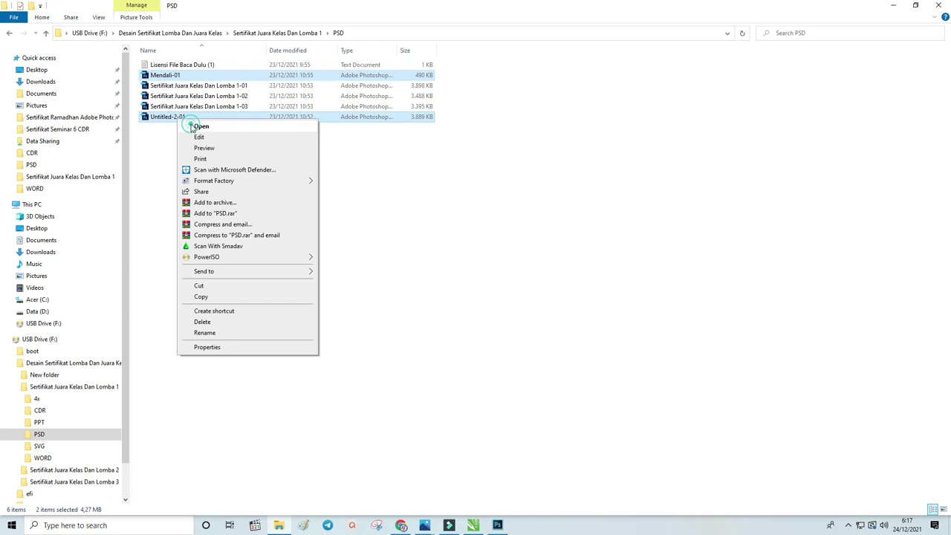
click(195, 125)
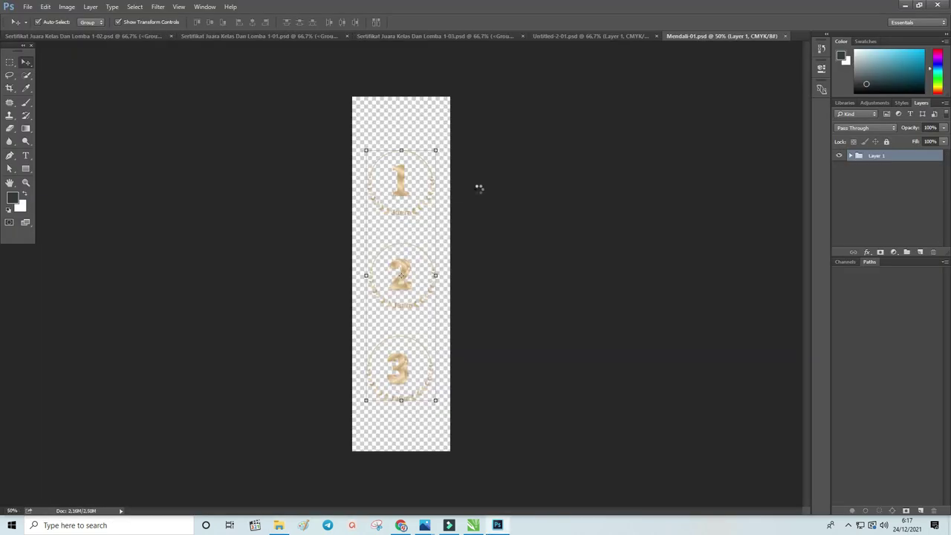
Float the Mendali-01 sheet and copy medals 1 and 2 onto new Layer 2.
mouse_move(685, 36)
mouse_down()
mouse_move(624, 92)
mouse_move(654, 86)
mouse_up()
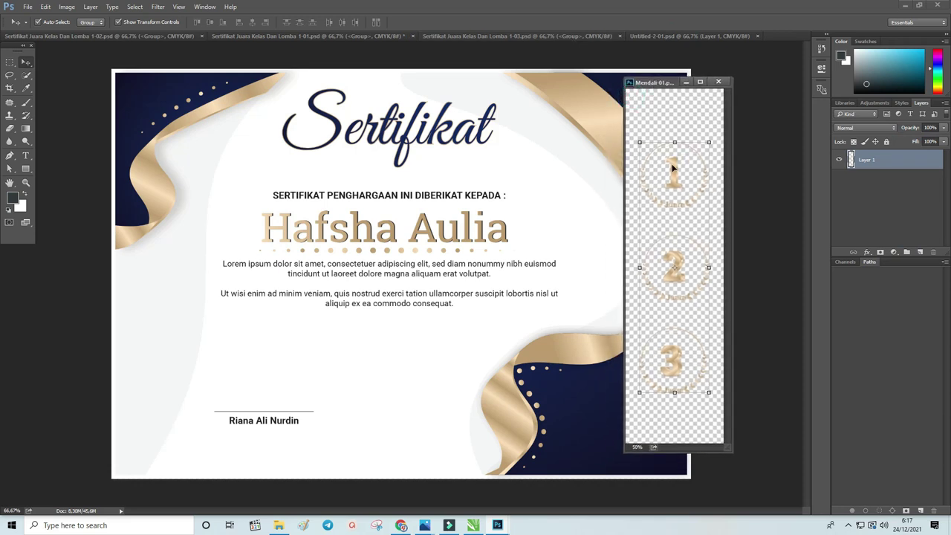
drag(657, 89, 645, 87)
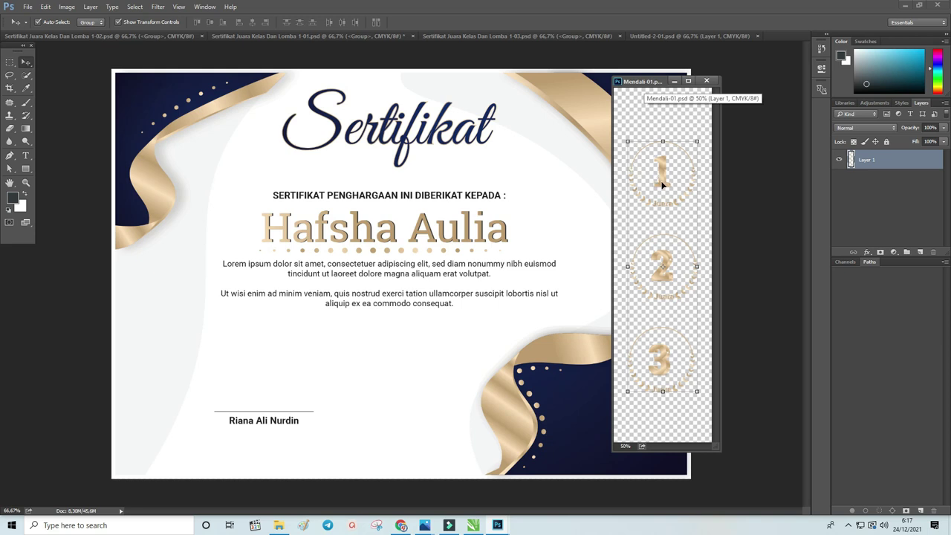
click(9, 61)
drag(623, 129, 703, 218)
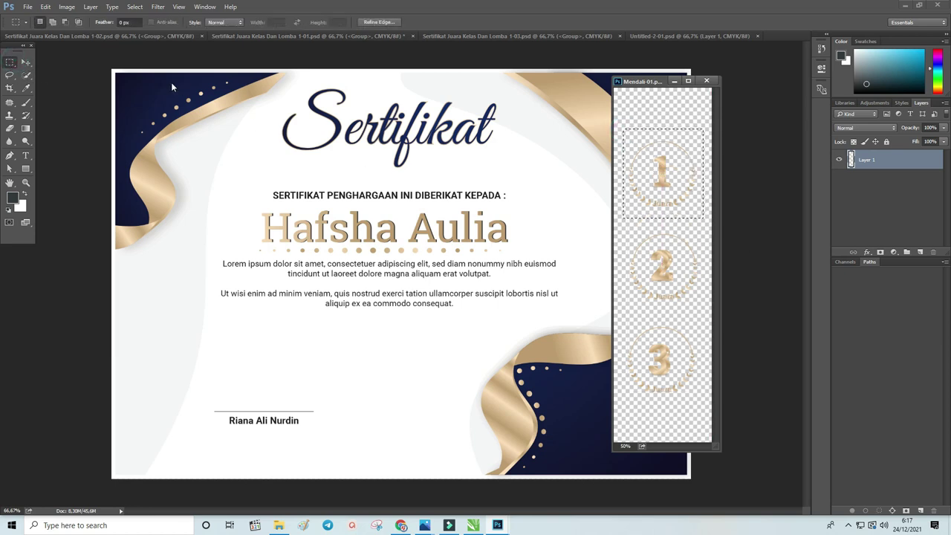
click(52, 21)
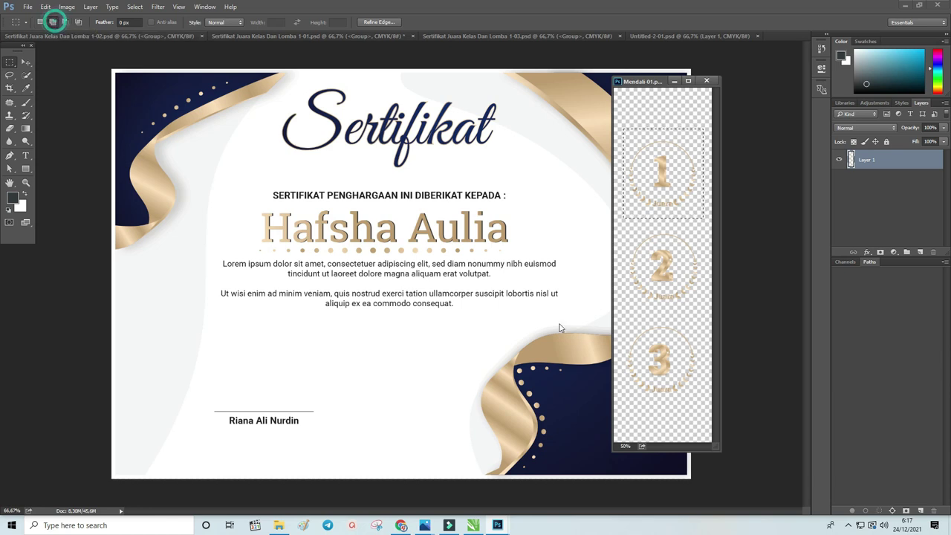
mouse_move(704, 304)
mouse_down()
mouse_move(619, 265)
mouse_move(624, 229)
mouse_up()
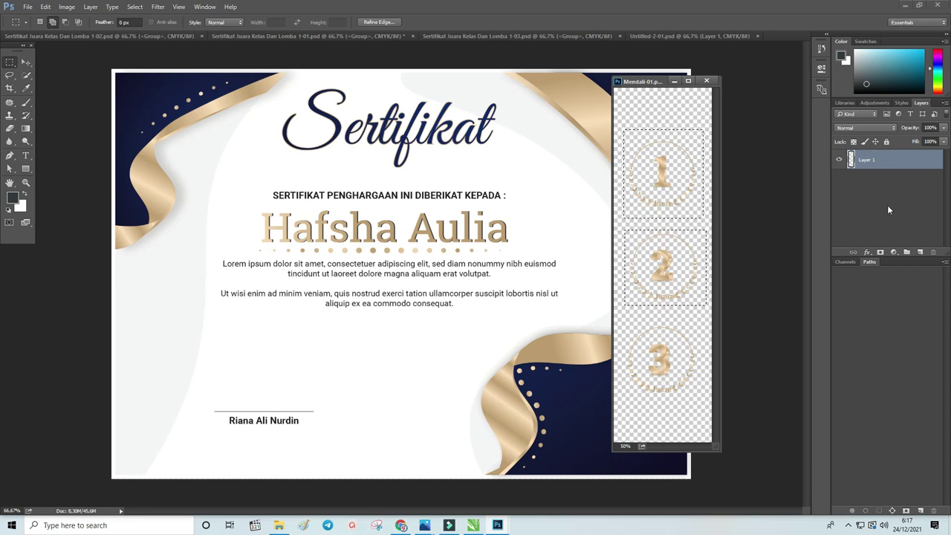
key(ctrl+j)
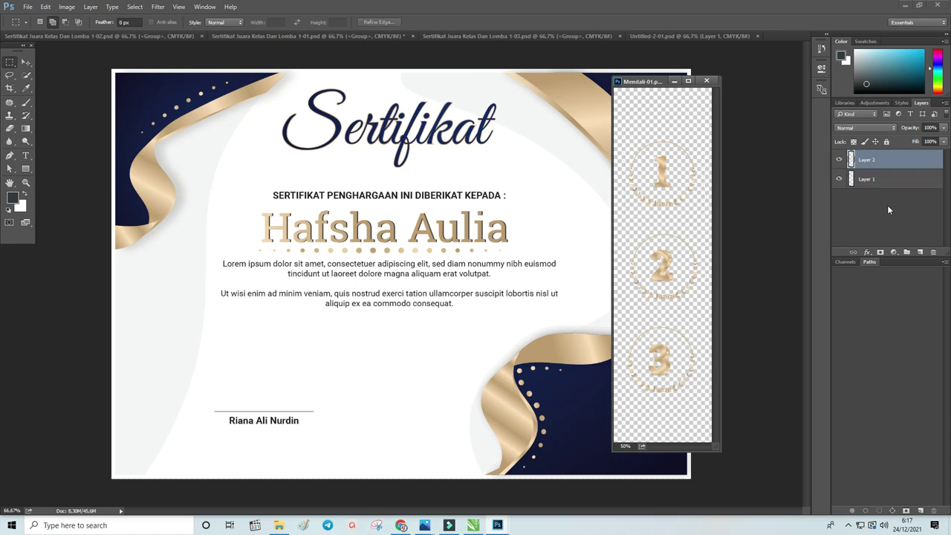
Hide Layer 2 and copy medal 1 alone onto new Layer 3.
click(840, 160)
drag(624, 131, 703, 218)
key(ctrl+j)
Drag the gold medal 2 from the Mendali-01 sheet onto the certificate.
key(v)
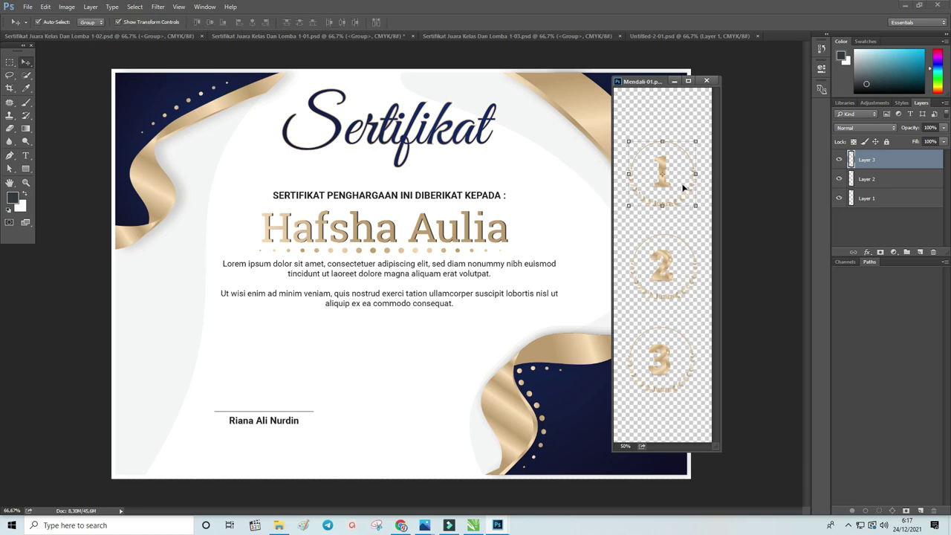
click(668, 262)
click(664, 349)
mouse_move(658, 286)
mouse_down()
mouse_move(511, 359)
mouse_move(594, 419)
mouse_up()
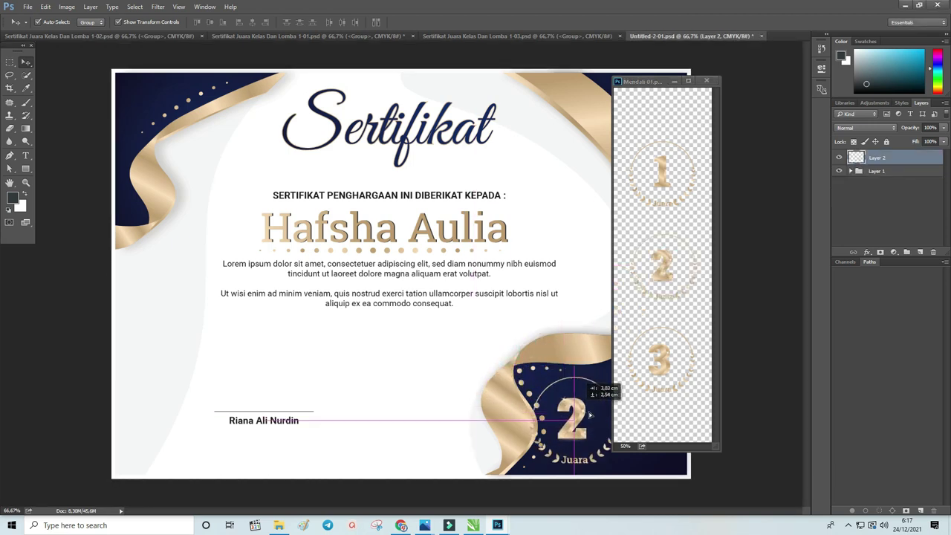
drag(659, 83, 752, 81)
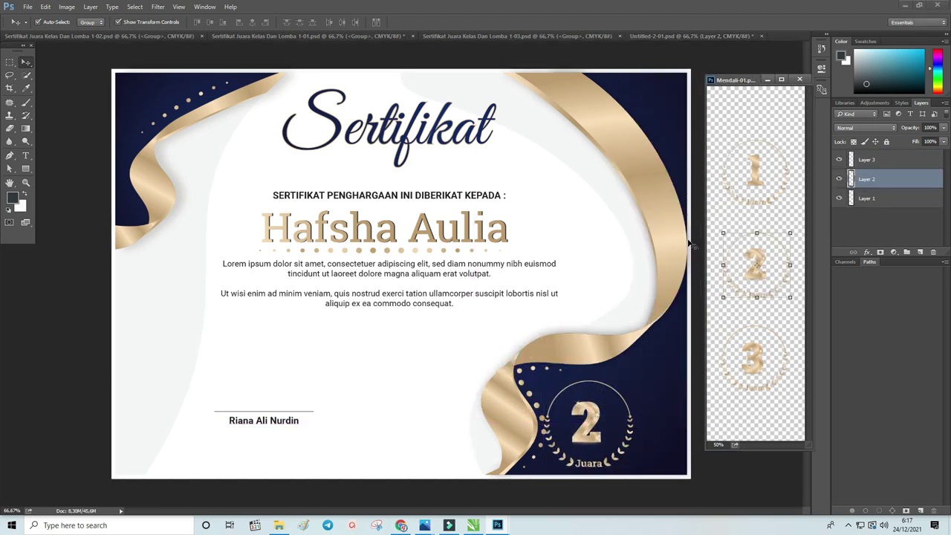
Transform the medal into the certificate's navy lower-right corner and commit it.
click(595, 413)
key(ctrl+t)
drag(614, 408, 641, 397)
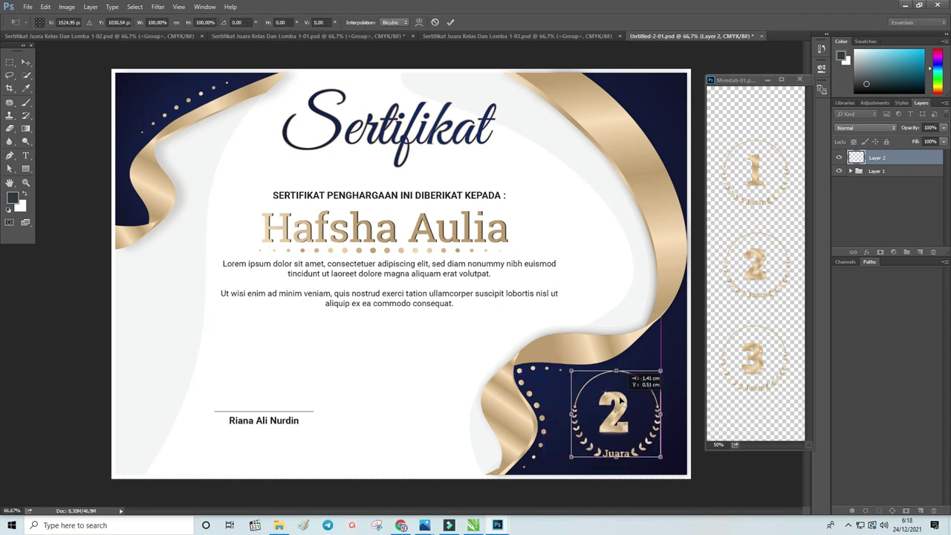
key(Return)
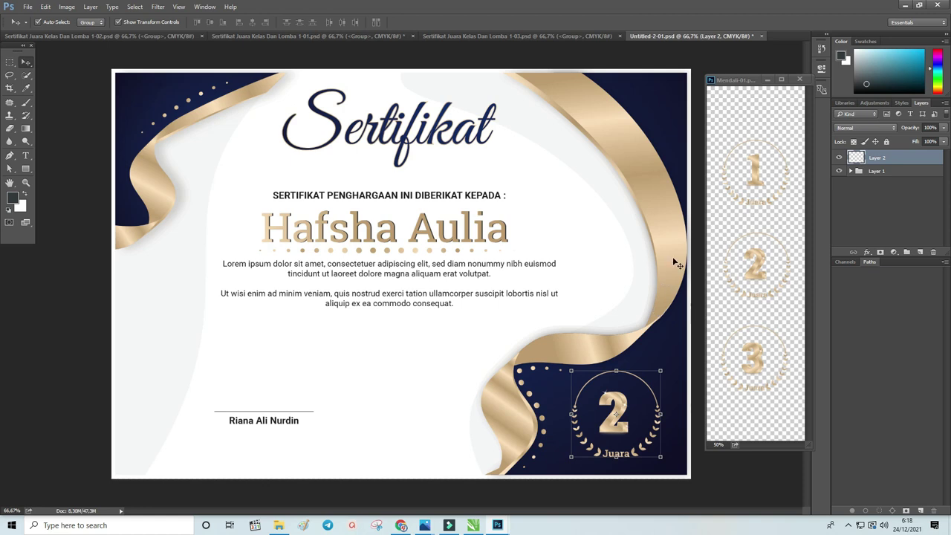
drag(730, 83, 723, 84)
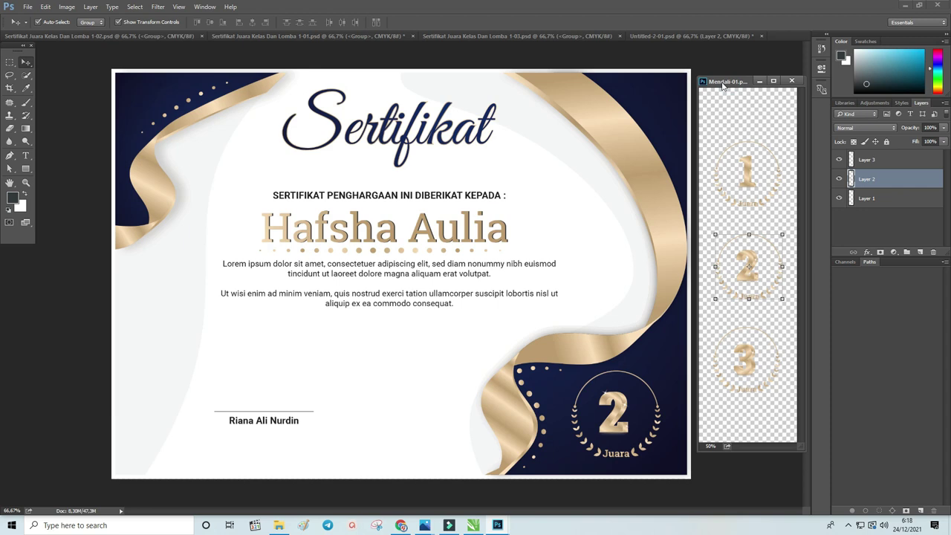